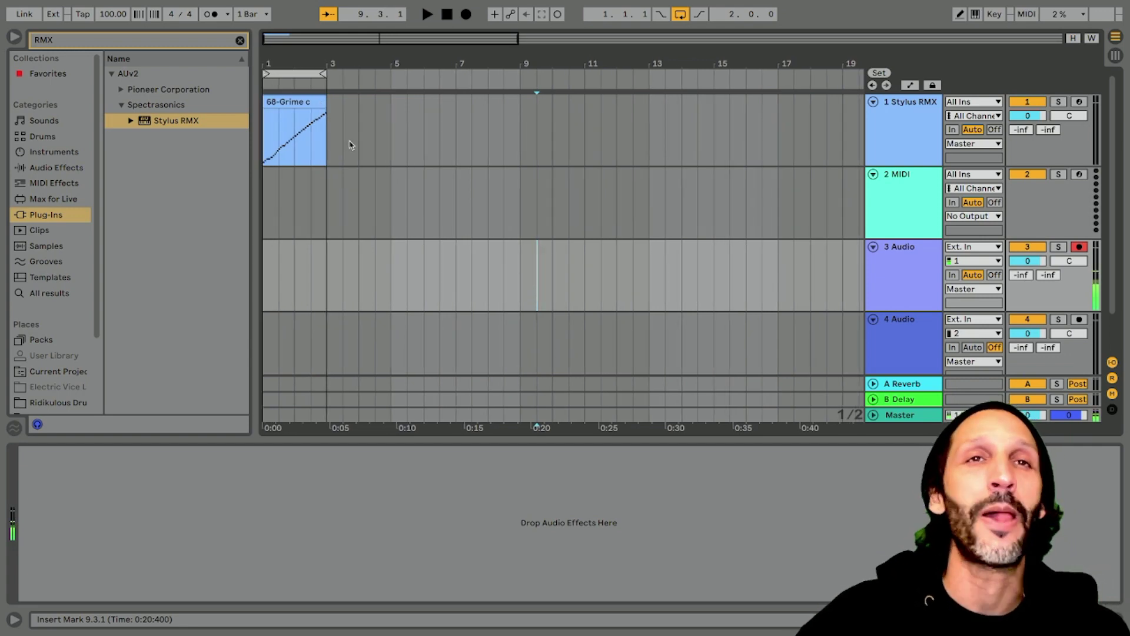
Step: Select the 68-Grime clip so its Stylus RMX device shows in Device View
{"action": "left_click", "coordinate": [295, 101]}
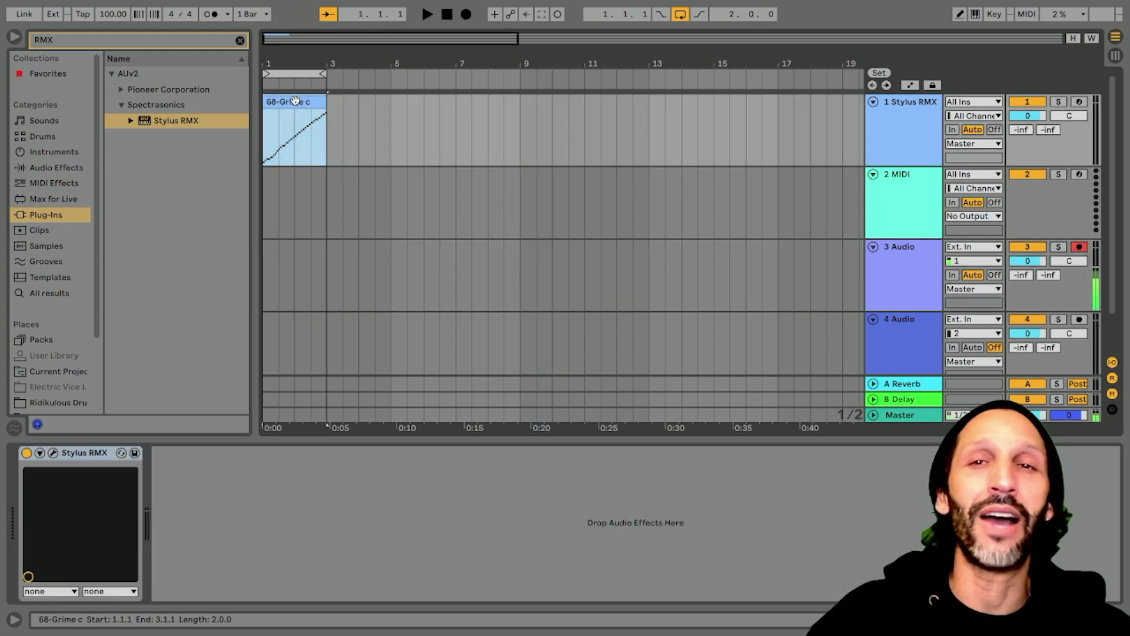
Step: Preview the drum clip, then create an Ableton 2023 folder inside Music while saving
{"action": "key", "text": "space"}
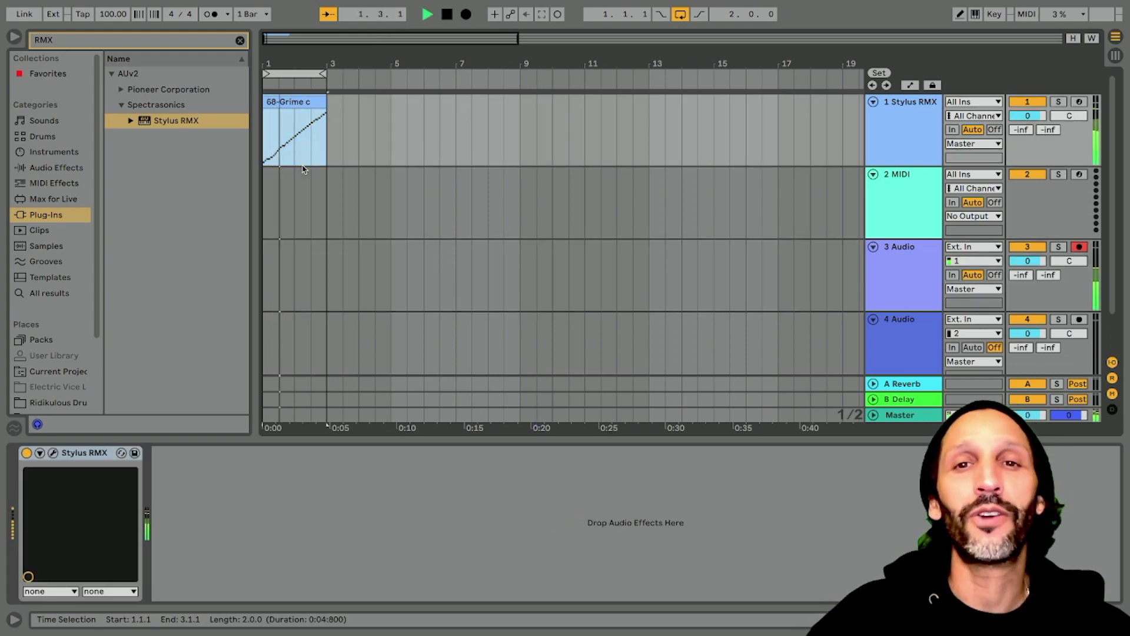
{"action": "key", "text": "space"}
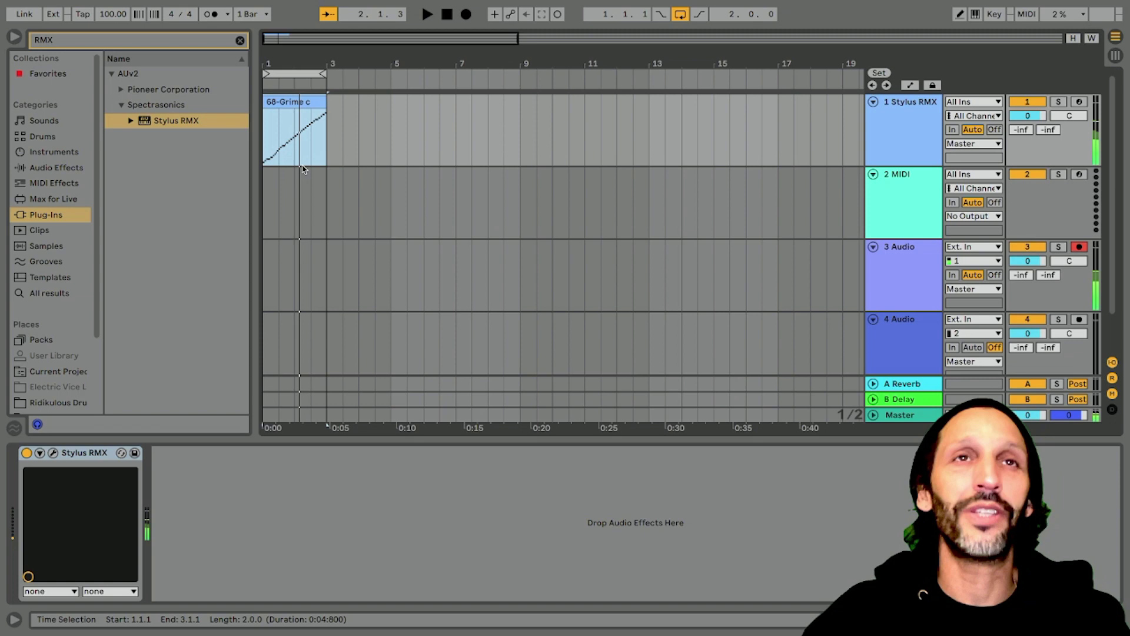
{"action": "key", "text": "super+s"}
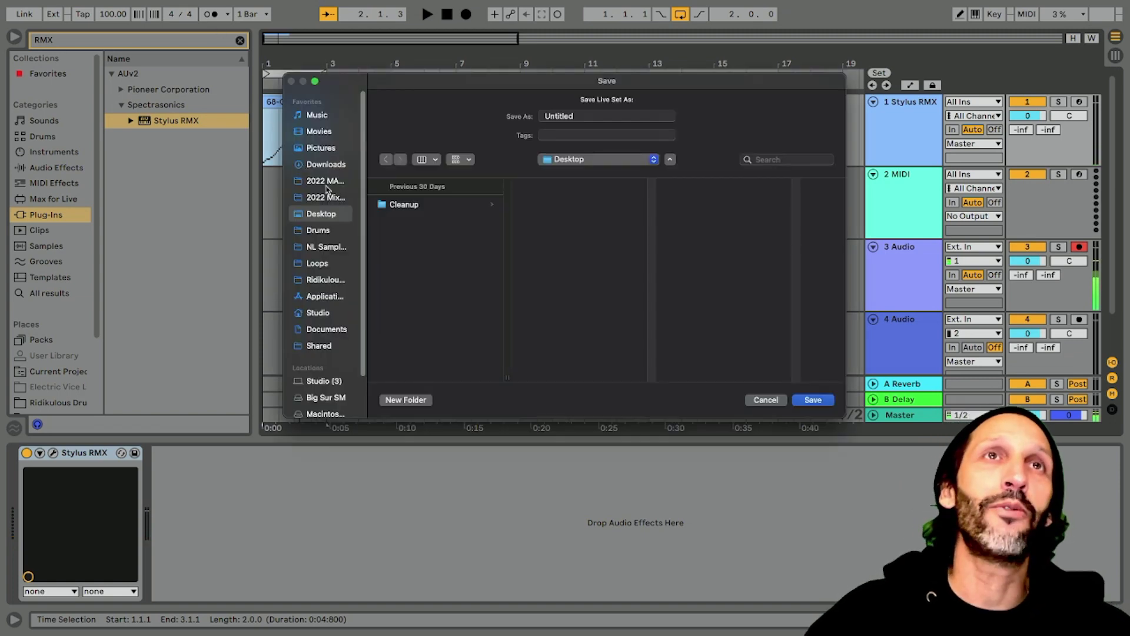
{"action": "left_click", "coordinate": [317, 115]}
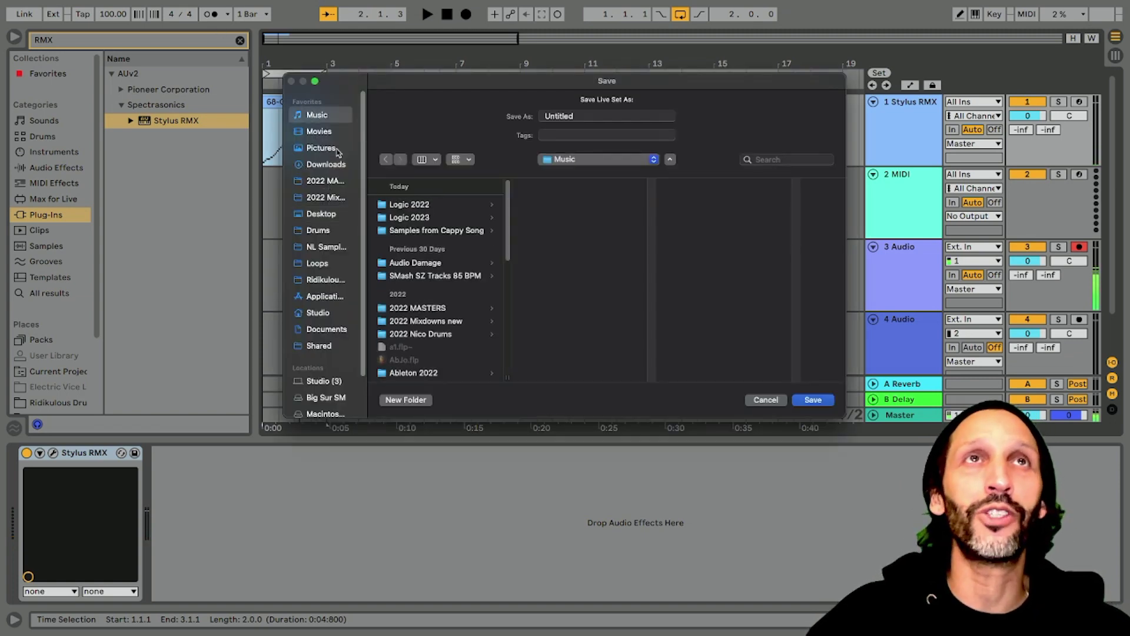
{"action": "left_click", "coordinate": [415, 400]}
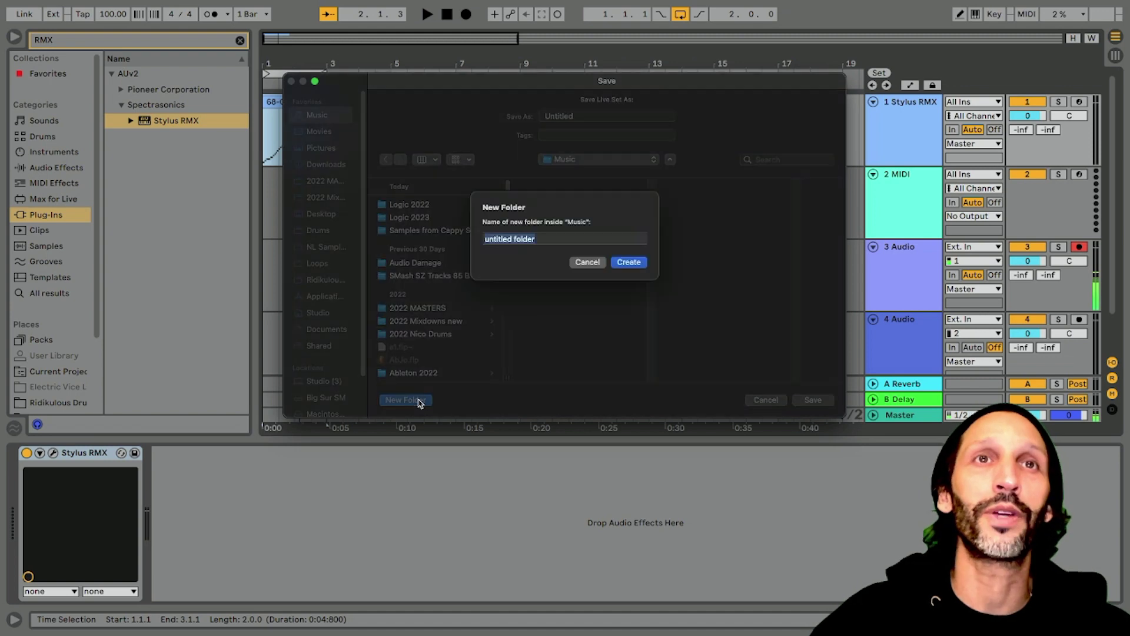
{"action": "type", "text": "Abl"}
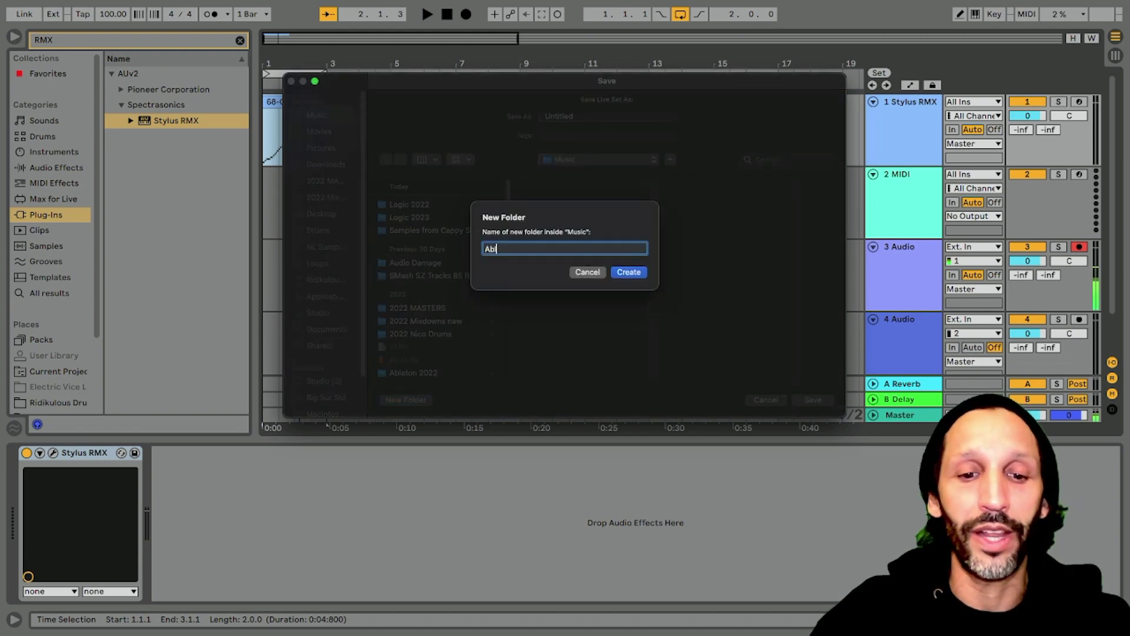
{"action": "type", "text": "eton 2023"}
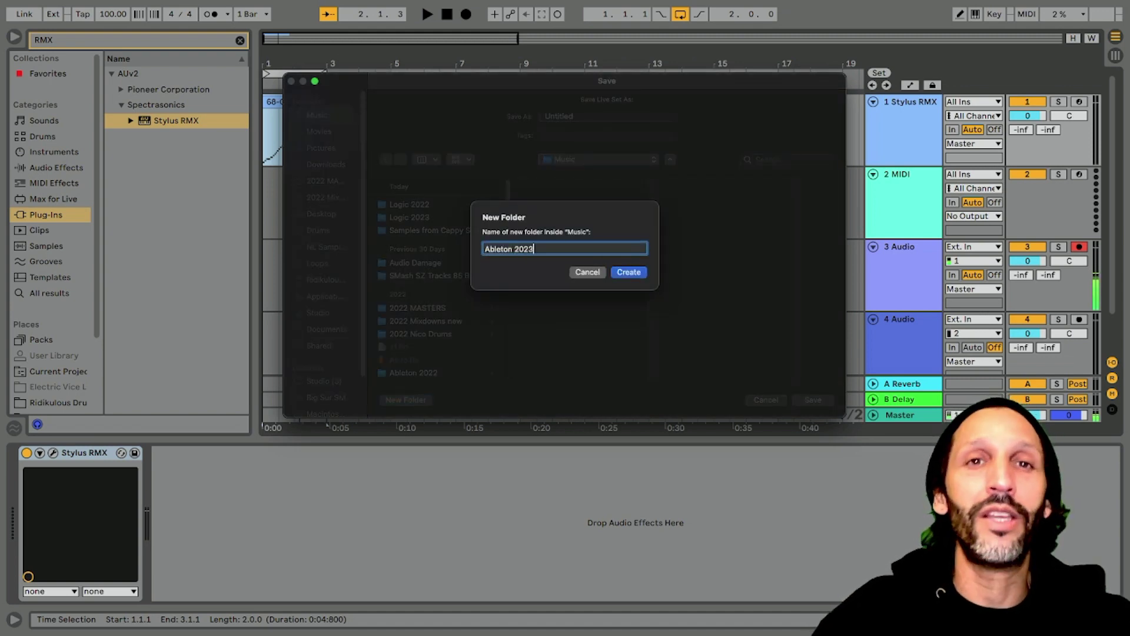
{"action": "key", "text": "Return"}
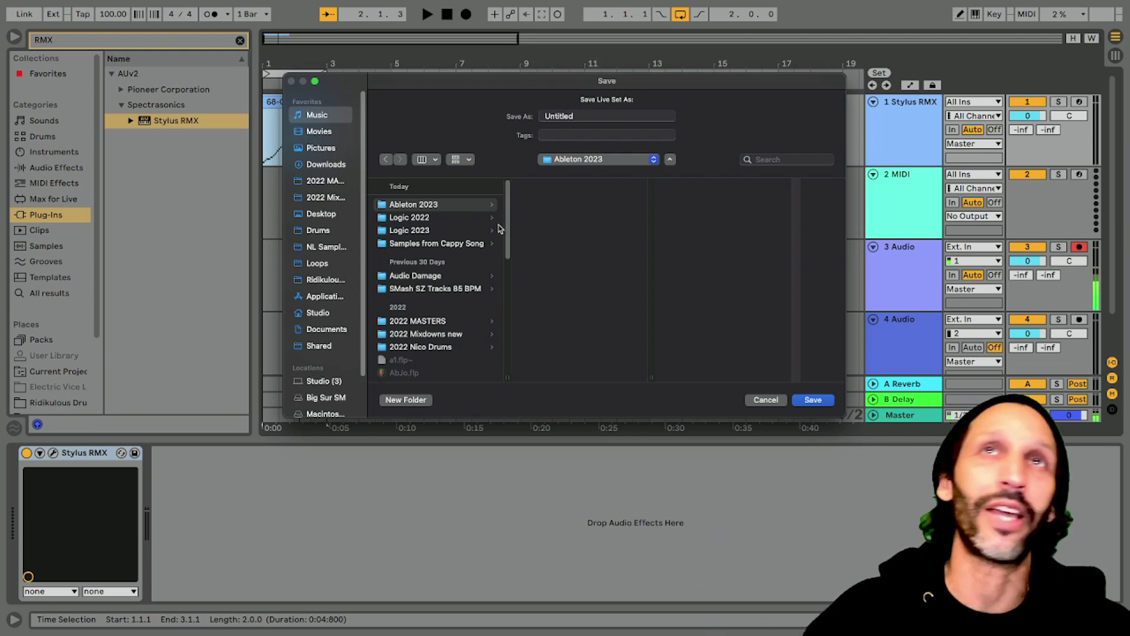
Step: Save the set as Loop in the Ableton 2023 folder
{"action": "double_click", "coordinate": [571, 115]}
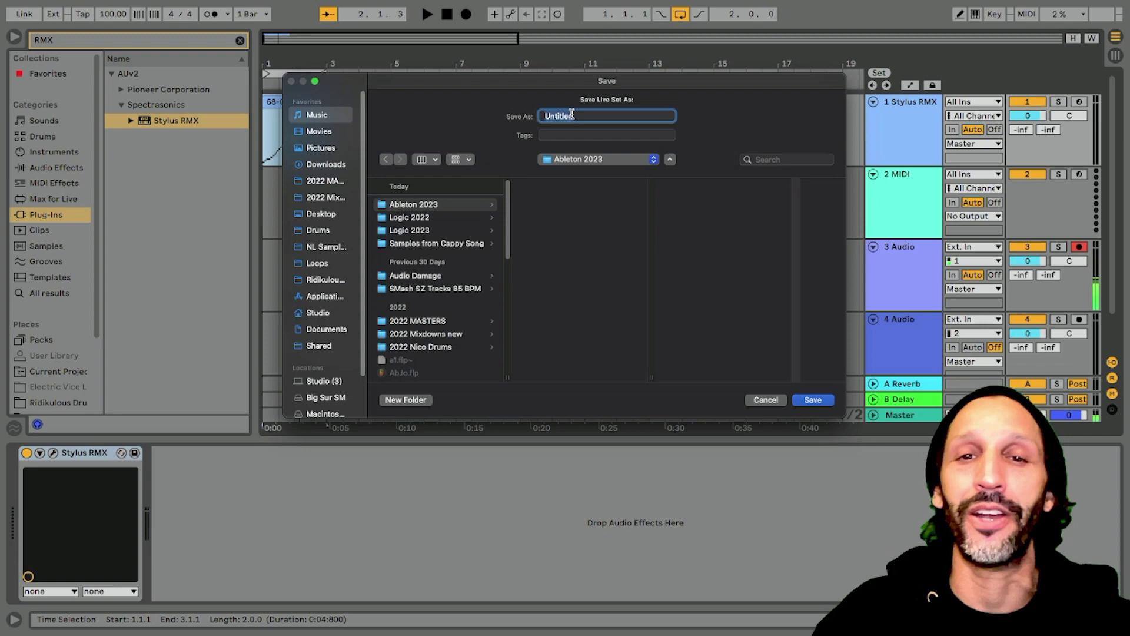
{"action": "type", "text": "Loop"}
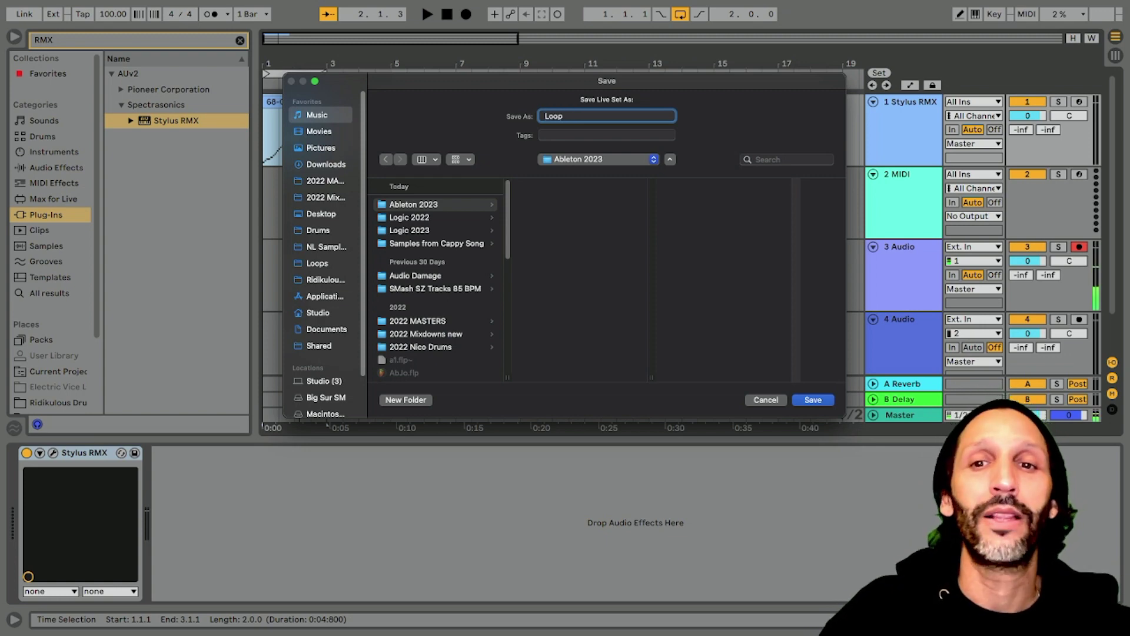
{"action": "key", "text": "Return"}
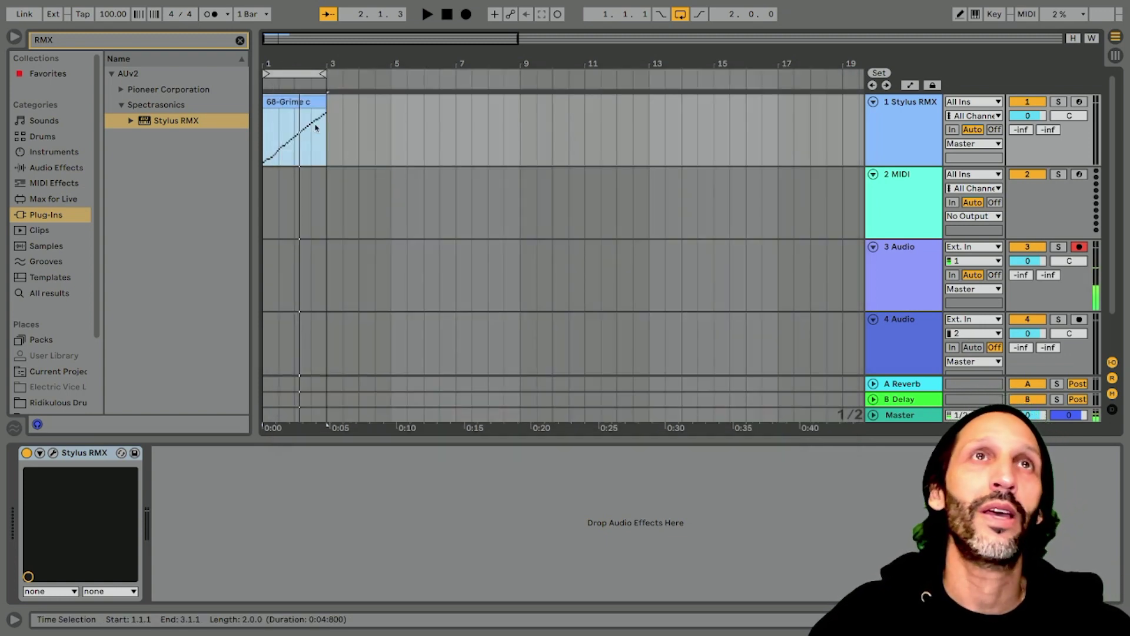
Step: Play the set, place an insert point on the 3 Audio track, and show Arrangement View
{"action": "key", "text": "space"}
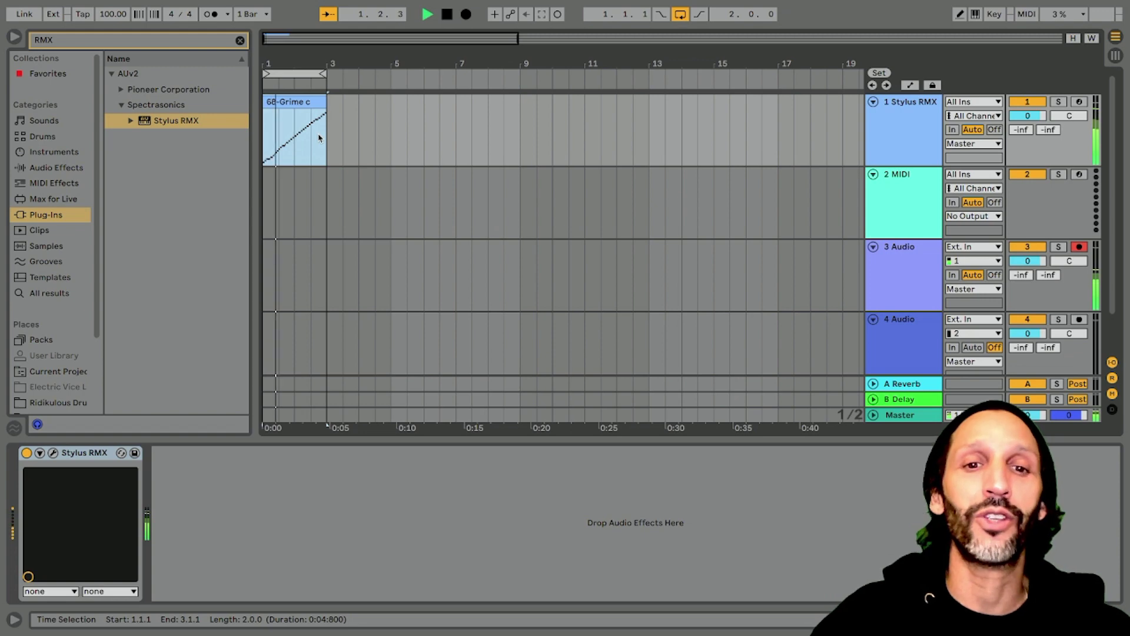
{"action": "left_click", "coordinate": [472, 294]}
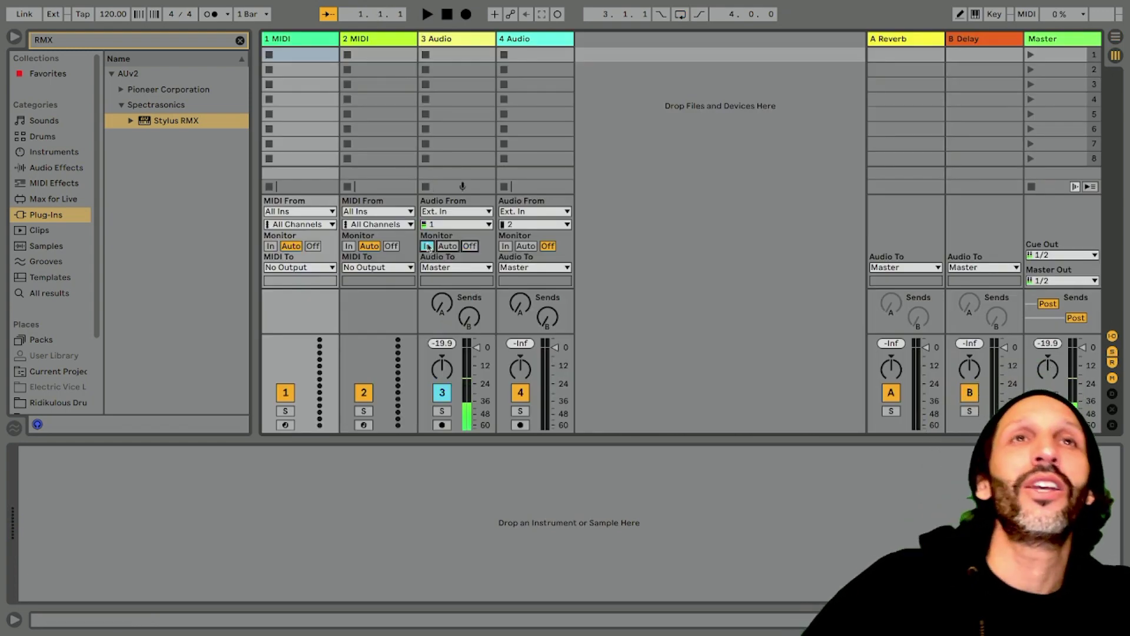
{"action": "key", "text": "Tab"}
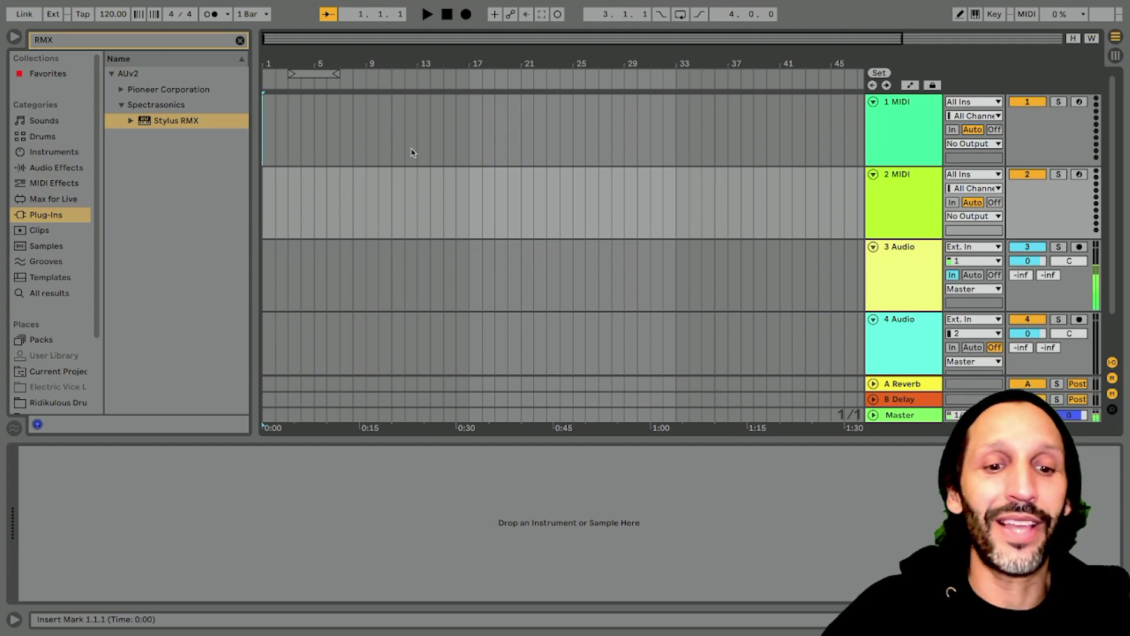
Step: Save the fresh set as New Song in Music > Ableton 2023, then bring Finder forward
{"action": "key", "text": "super+s"}
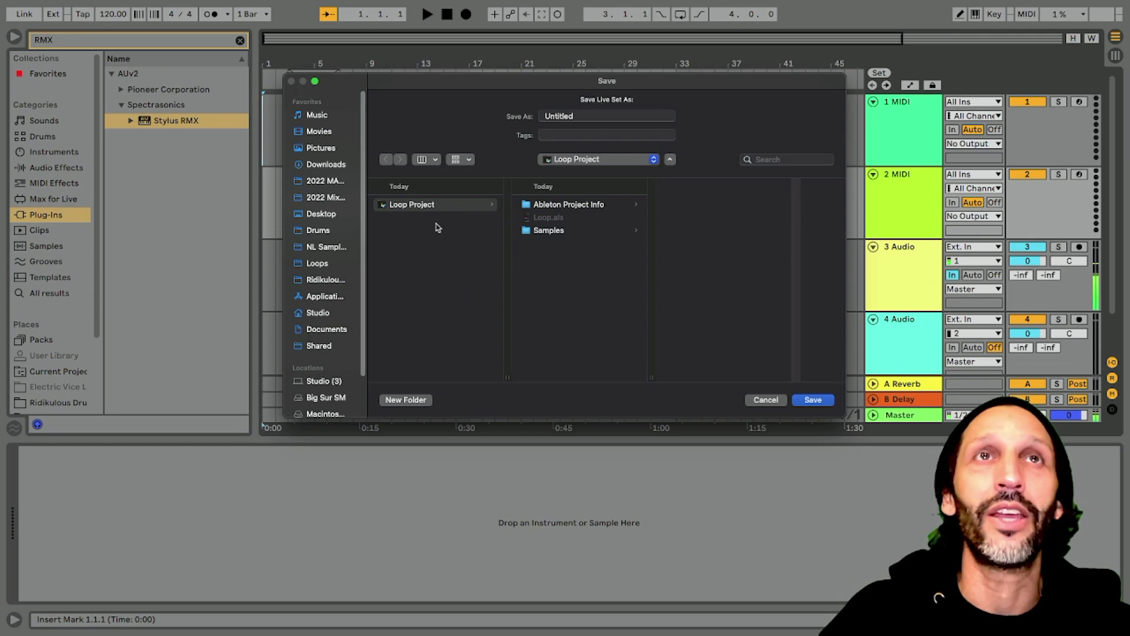
{"action": "left_click", "coordinate": [316, 116]}
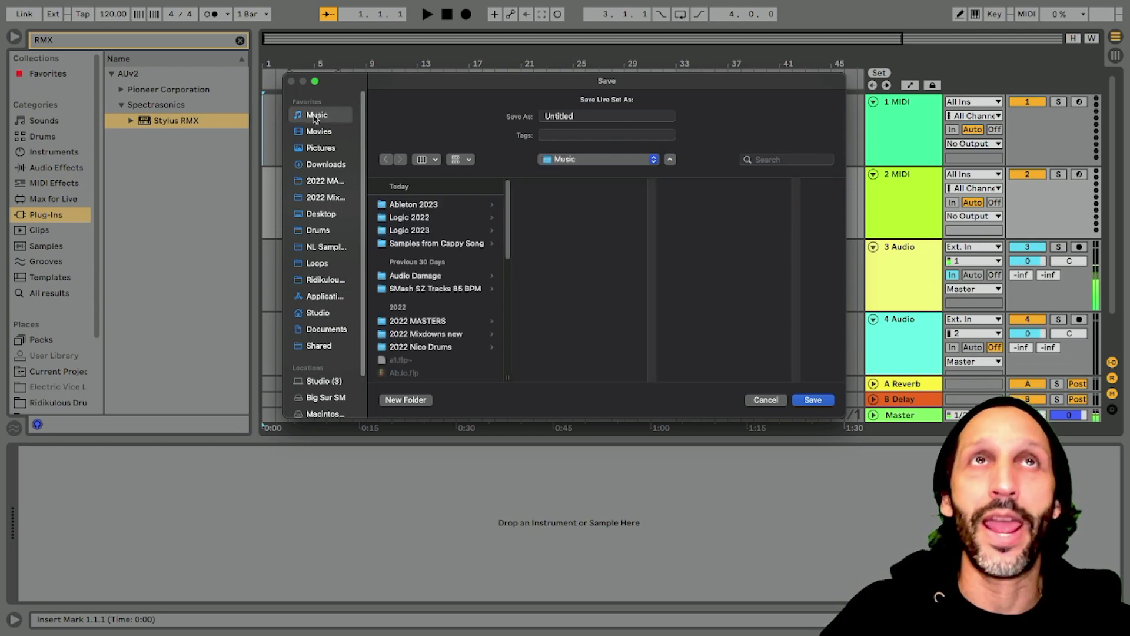
{"action": "left_click", "coordinate": [432, 203]}
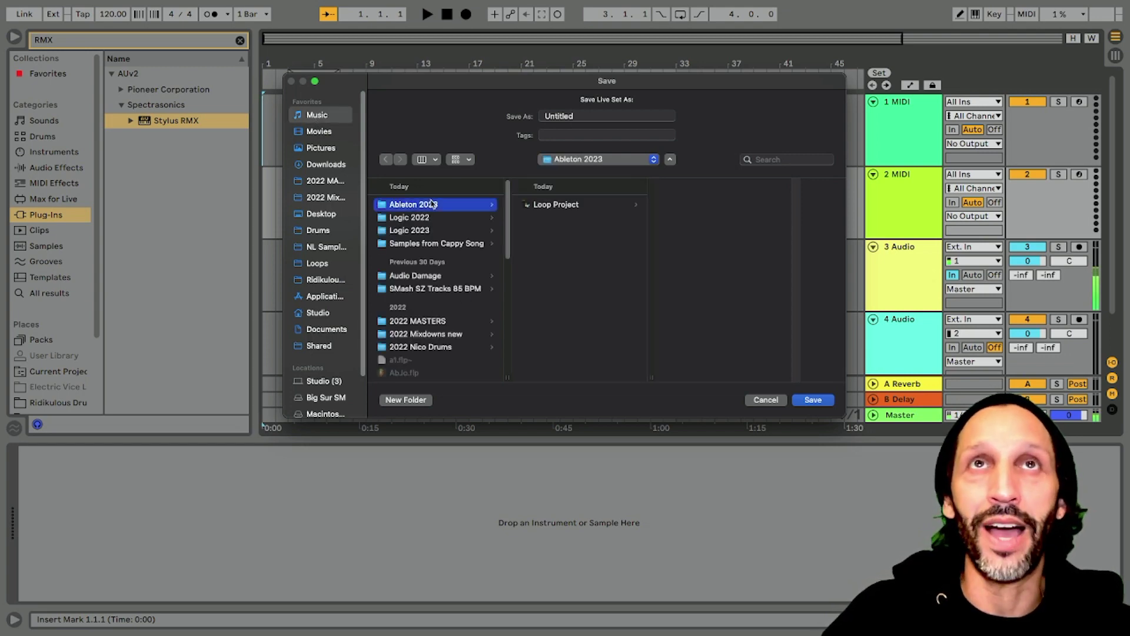
{"action": "double_click", "coordinate": [573, 116]}
{"action": "type", "text": "New S"}
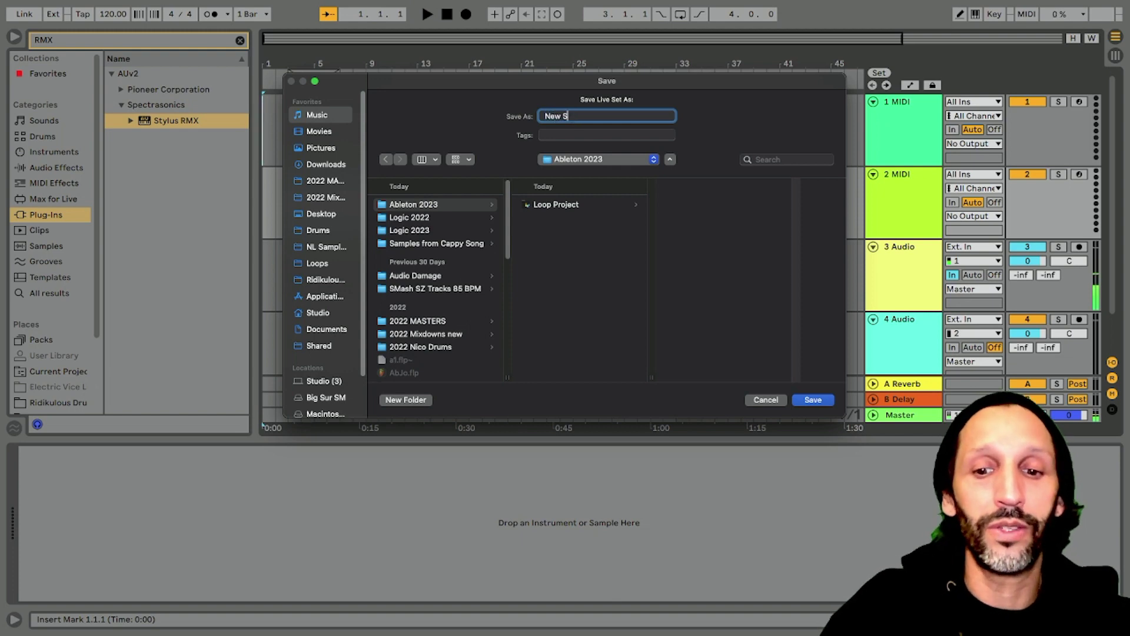
{"action": "type", "text": "ong"}
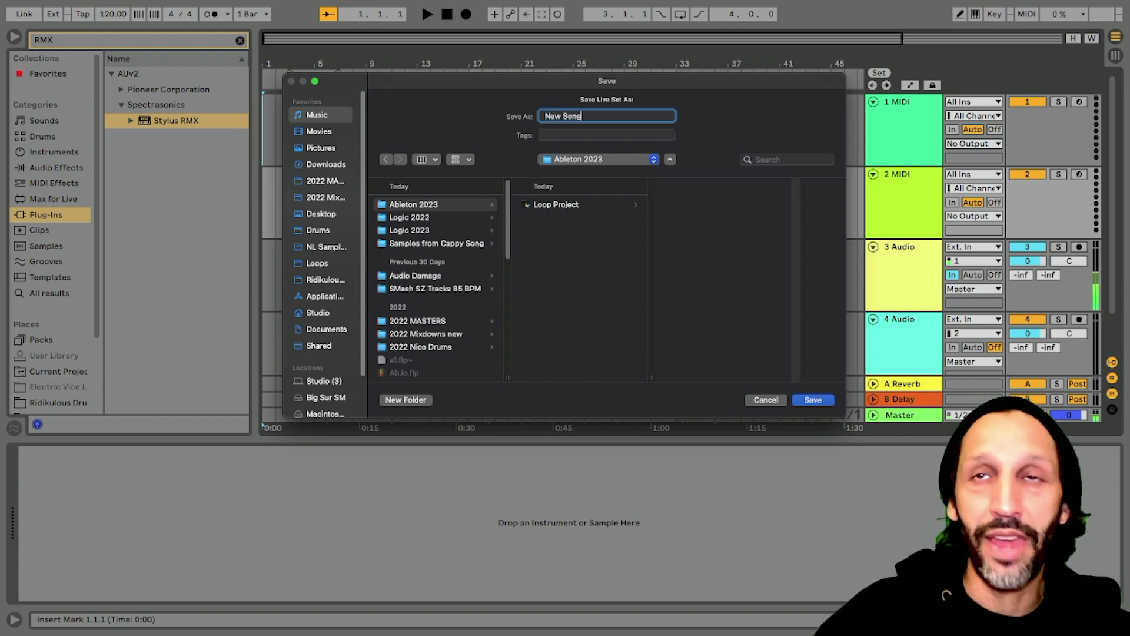
{"action": "key", "text": "Return"}
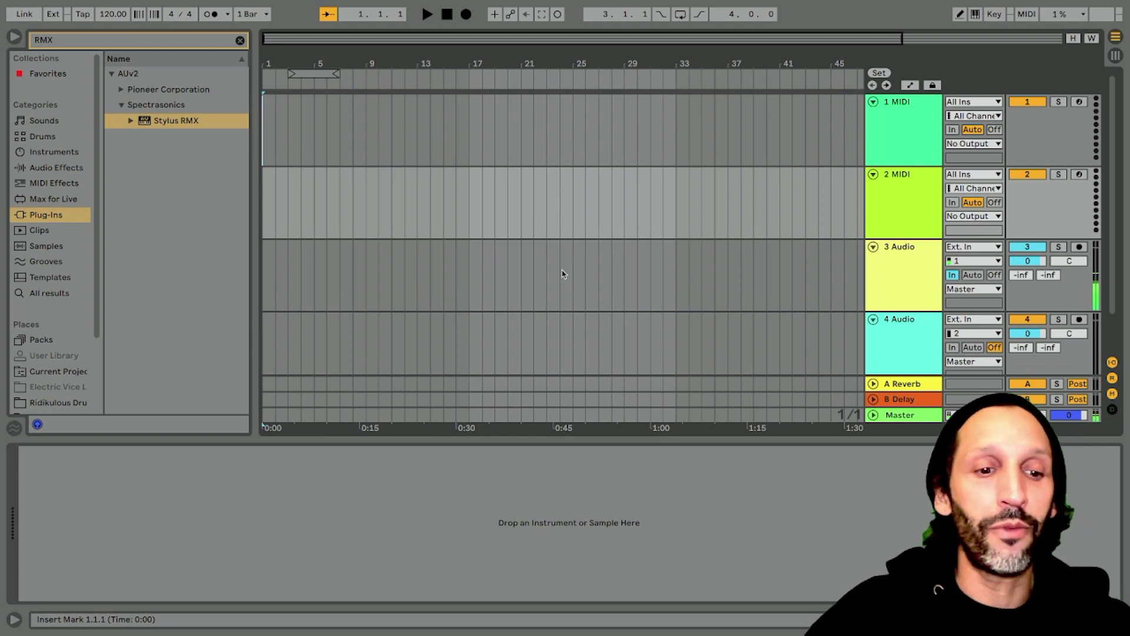
{"action": "key", "text": "super+Tab"}
{"action": "key", "text": "super+Tab"}
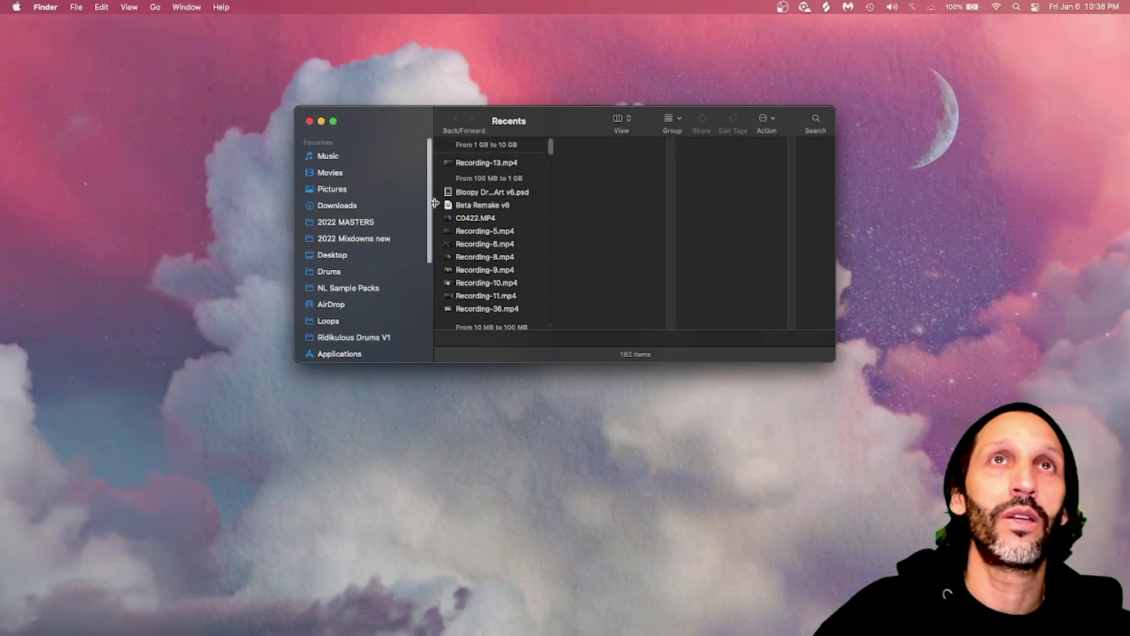
Step: Browse the Ableton 2021 and Ableton 2022 folders in Music
{"action": "left_click", "coordinate": [346, 158]}
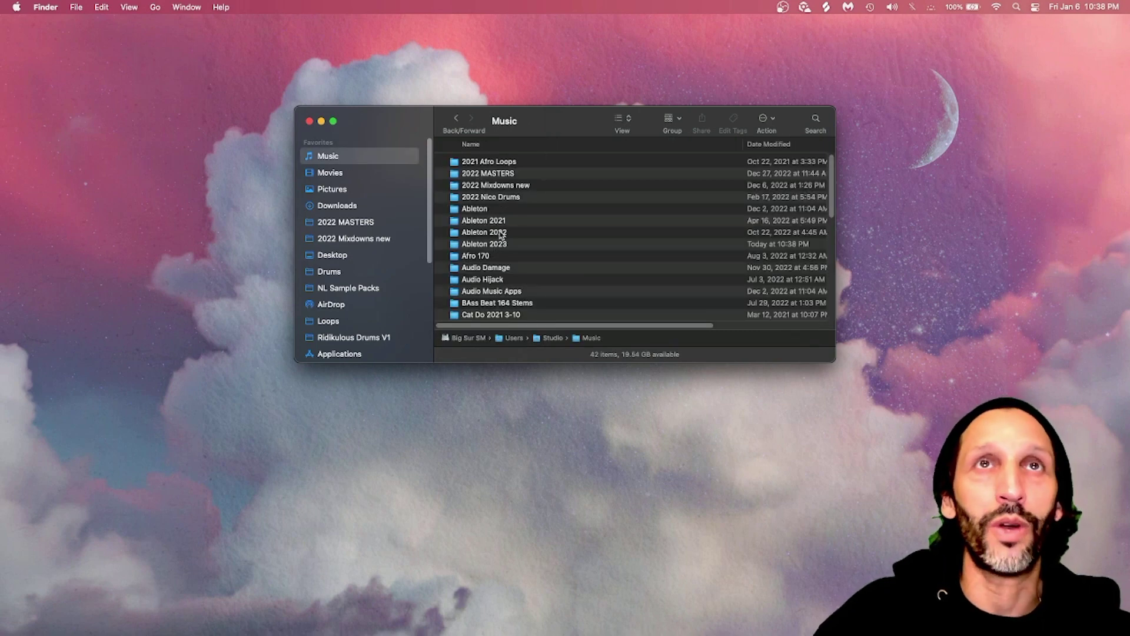
{"action": "double_click", "coordinate": [484, 222]}
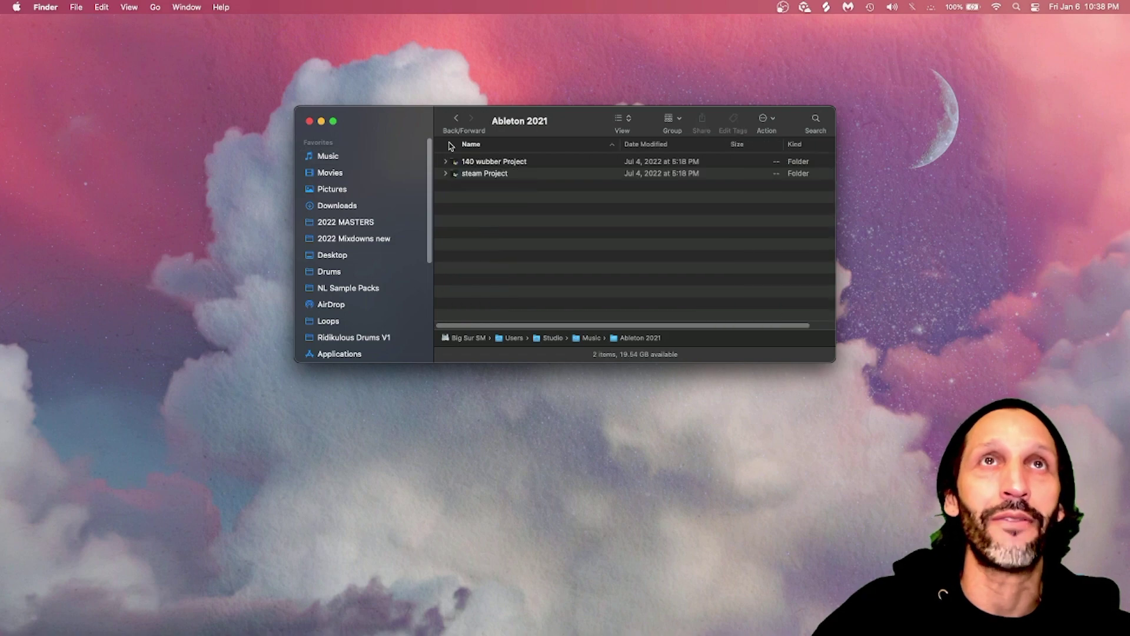
{"action": "left_click", "coordinate": [457, 118]}
{"action": "double_click", "coordinate": [484, 237]}
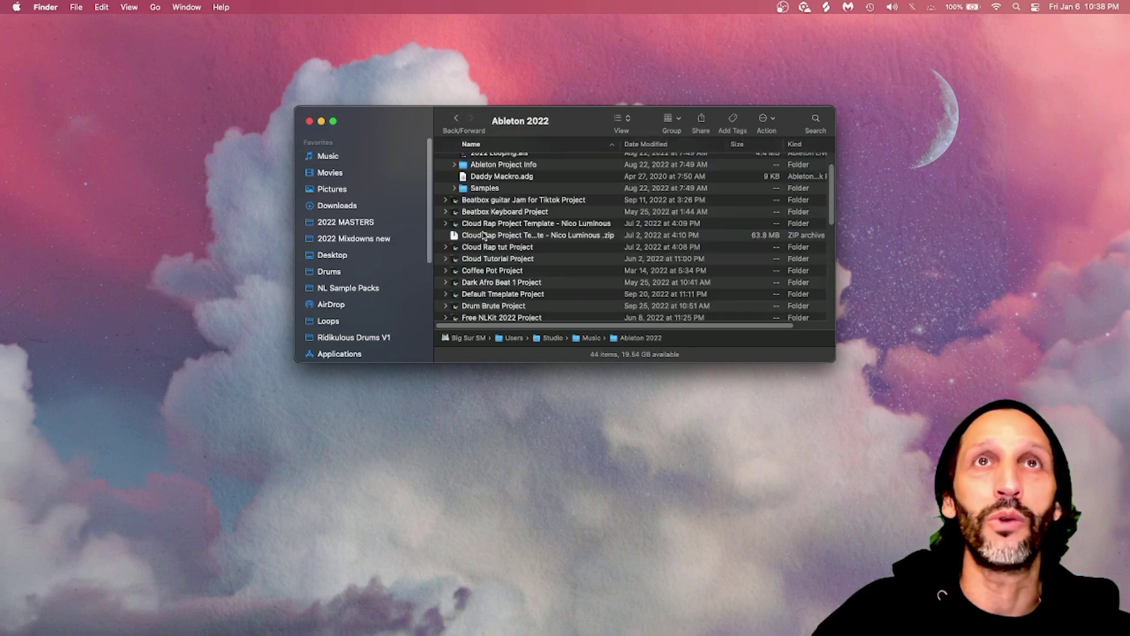
{"action": "scroll", "coordinate": [484, 236], "scroll_direction": "down", "scroll_amount": 5}
{"action": "scroll", "coordinate": [484, 235], "scroll_direction": "up", "scroll_amount": 7}
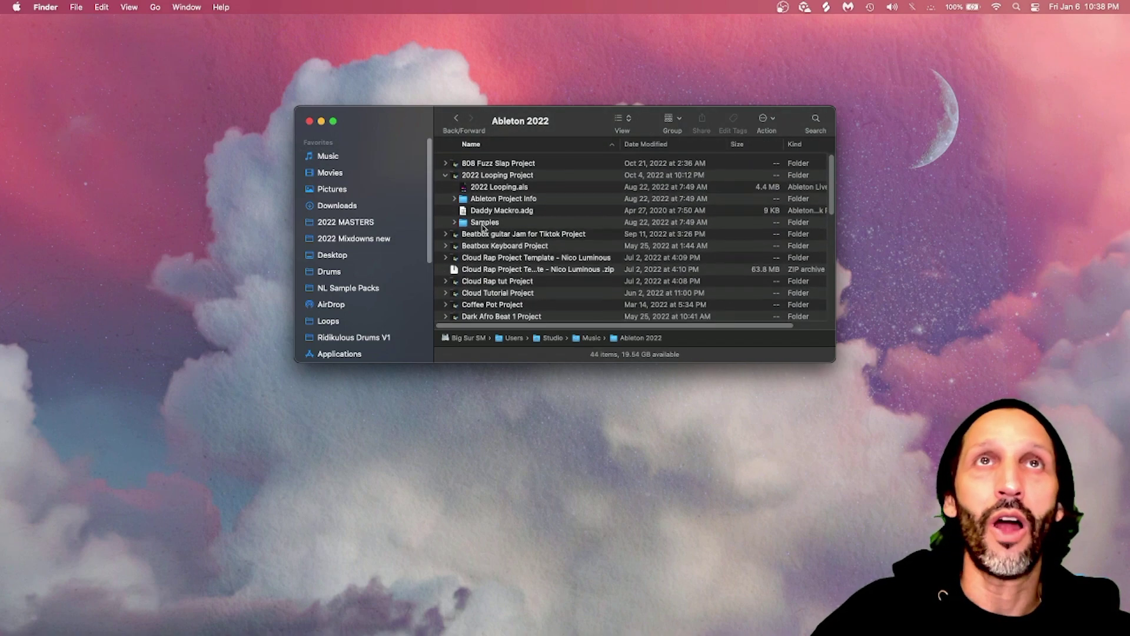
{"action": "left_click", "coordinate": [457, 120]}
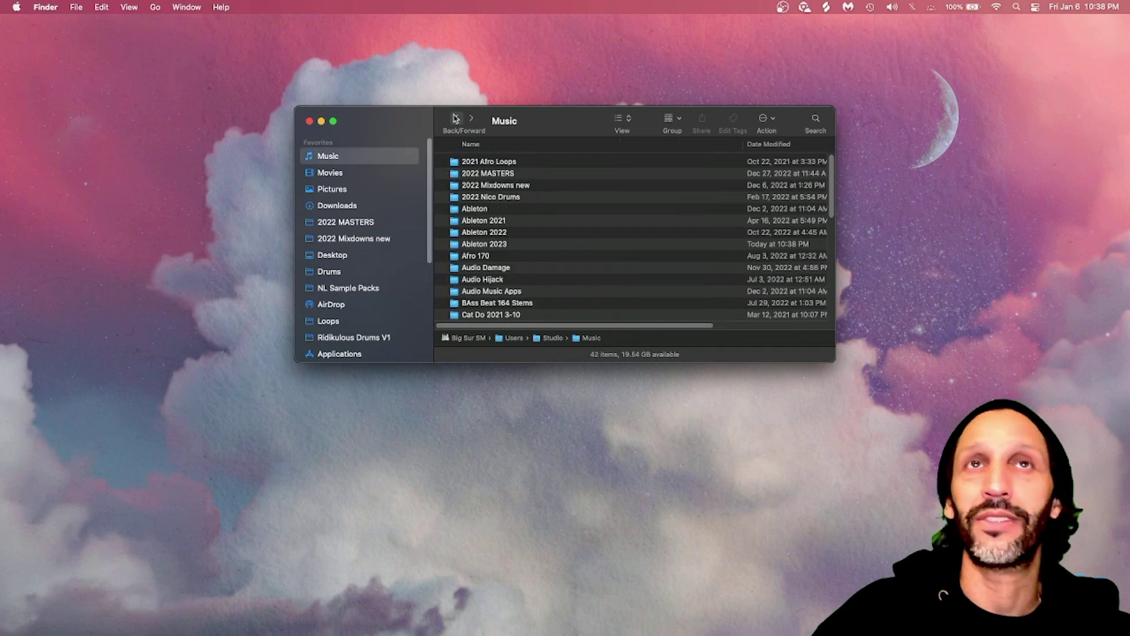
Step: Open Ableton 2023 and select the New Song Project folder
{"action": "left_click", "coordinate": [491, 246]}
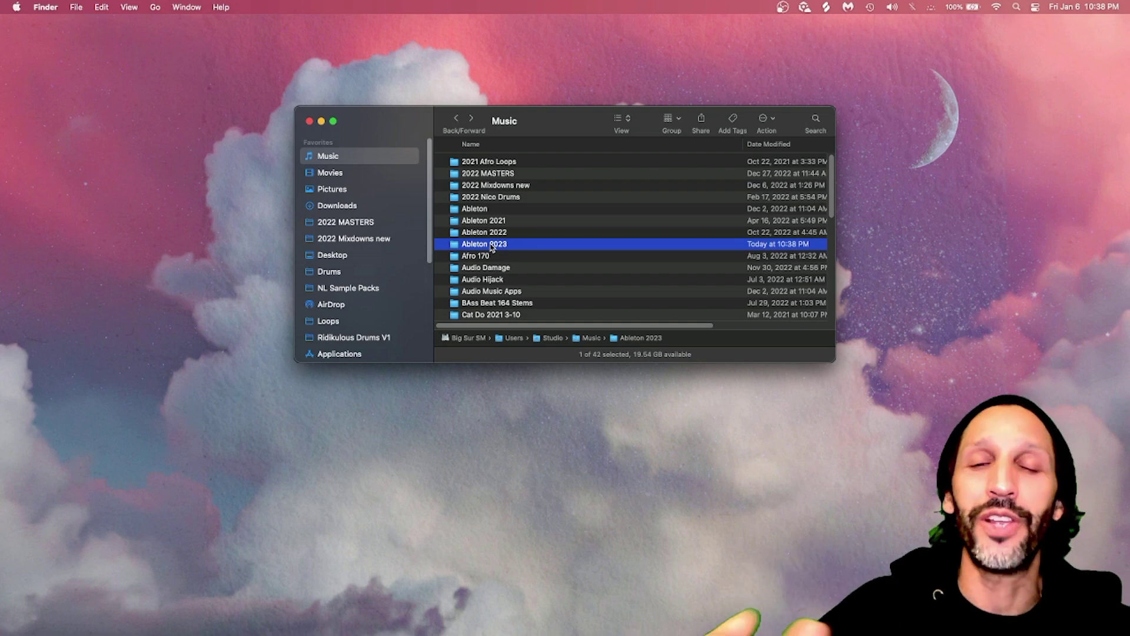
{"action": "double_click", "coordinate": [491, 246]}
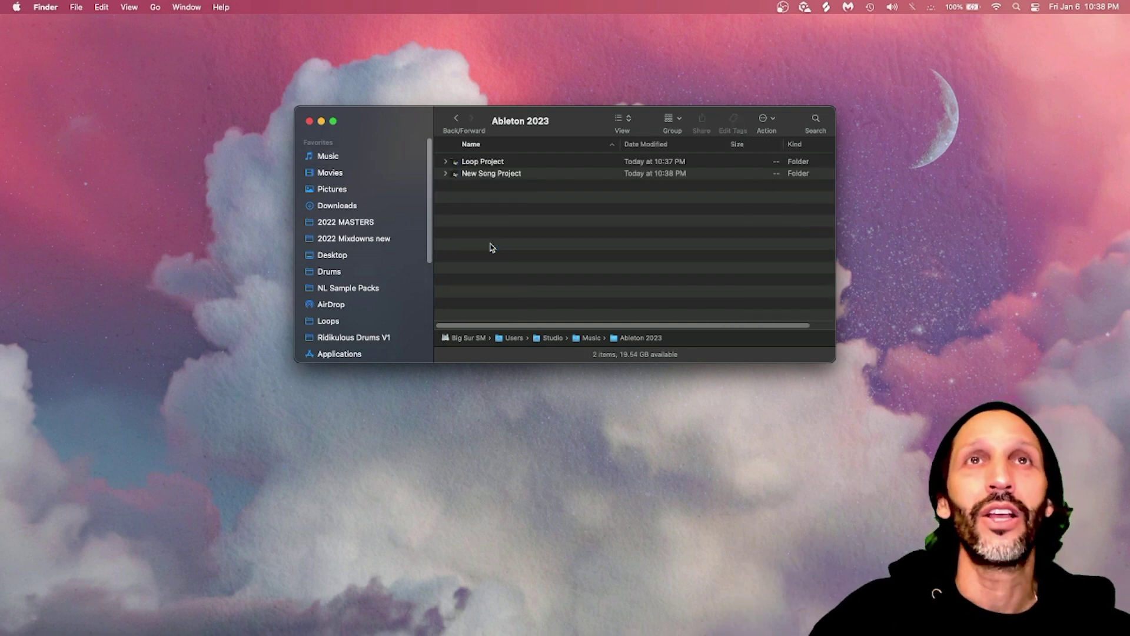
{"action": "left_click", "coordinate": [474, 175]}
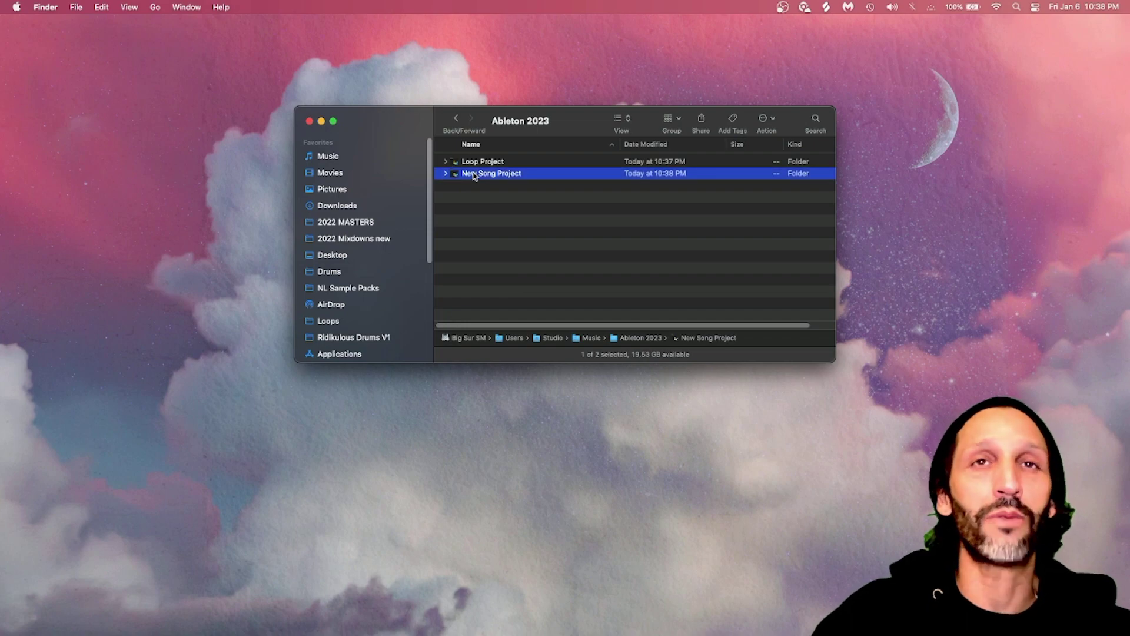
Step: Back in Live, save the set as New Song v2 into the New Song Project folder
{"action": "key", "text": "super+Tab"}
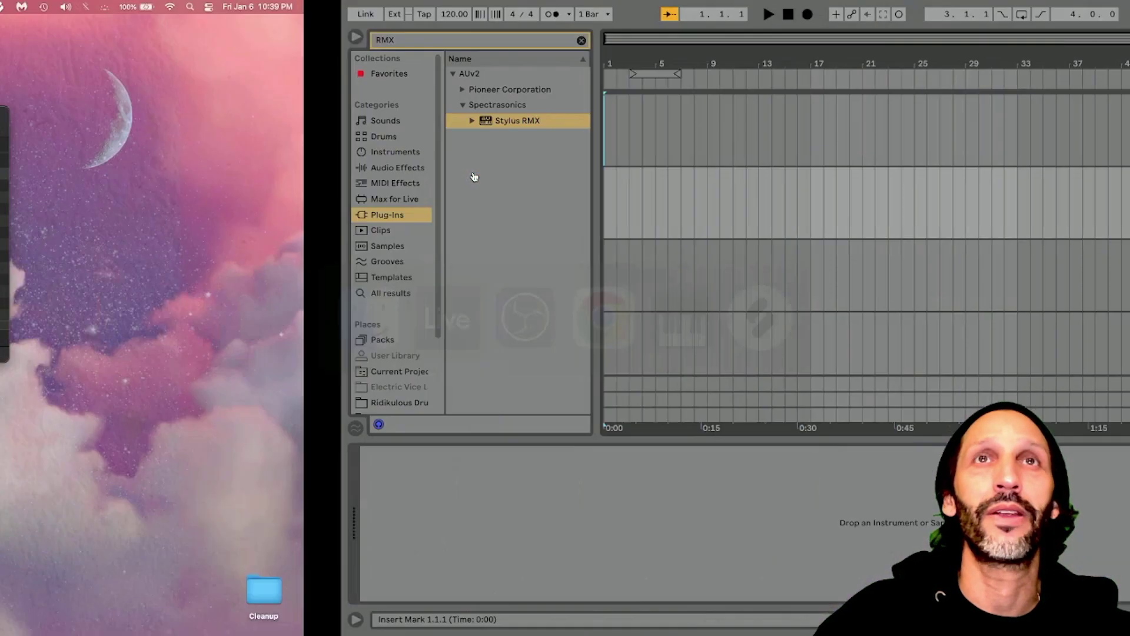
{"action": "scroll", "coordinate": [400, 176], "scroll_direction": "up", "scroll_amount": 3}
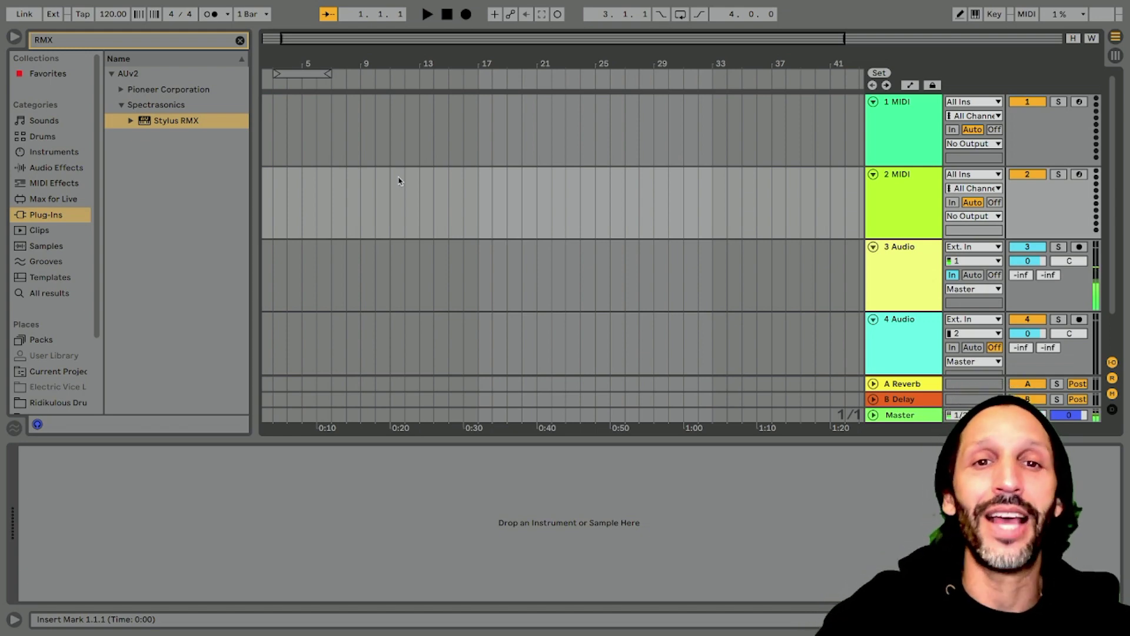
{"action": "key", "text": "super+s"}
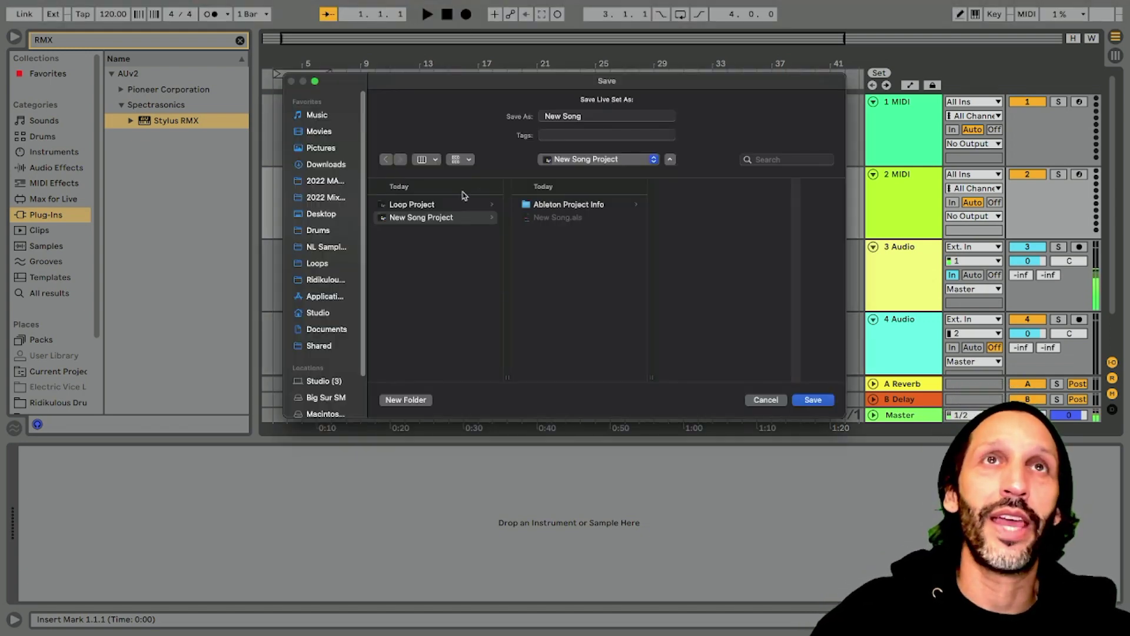
{"action": "left_click", "coordinate": [441, 217]}
{"action": "left_click", "coordinate": [547, 216]}
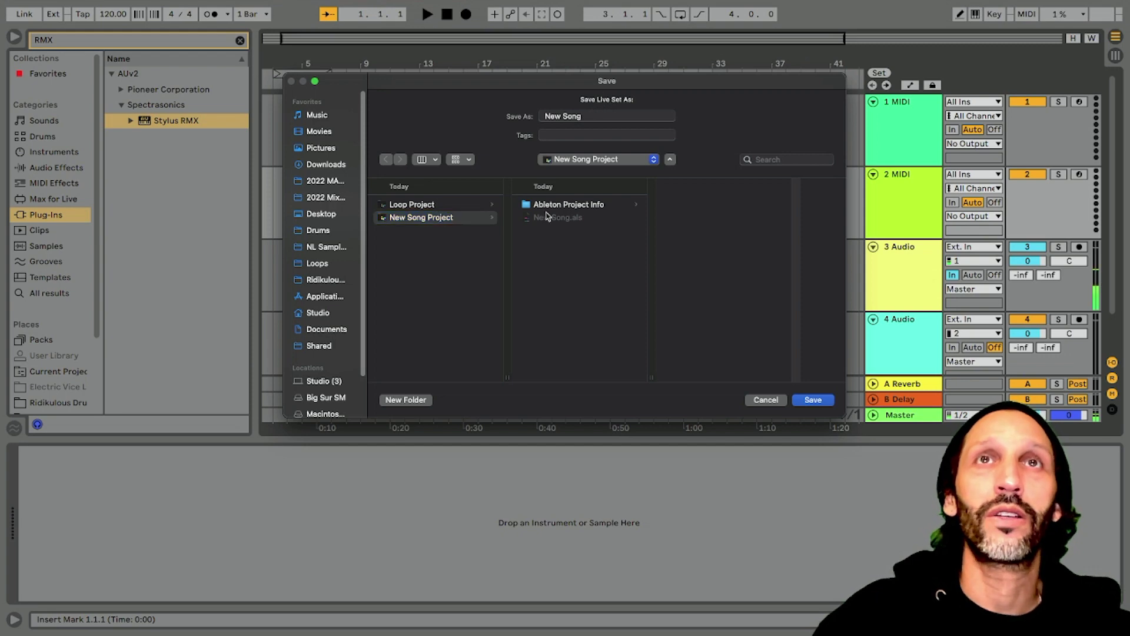
{"action": "left_click", "coordinate": [594, 116]}
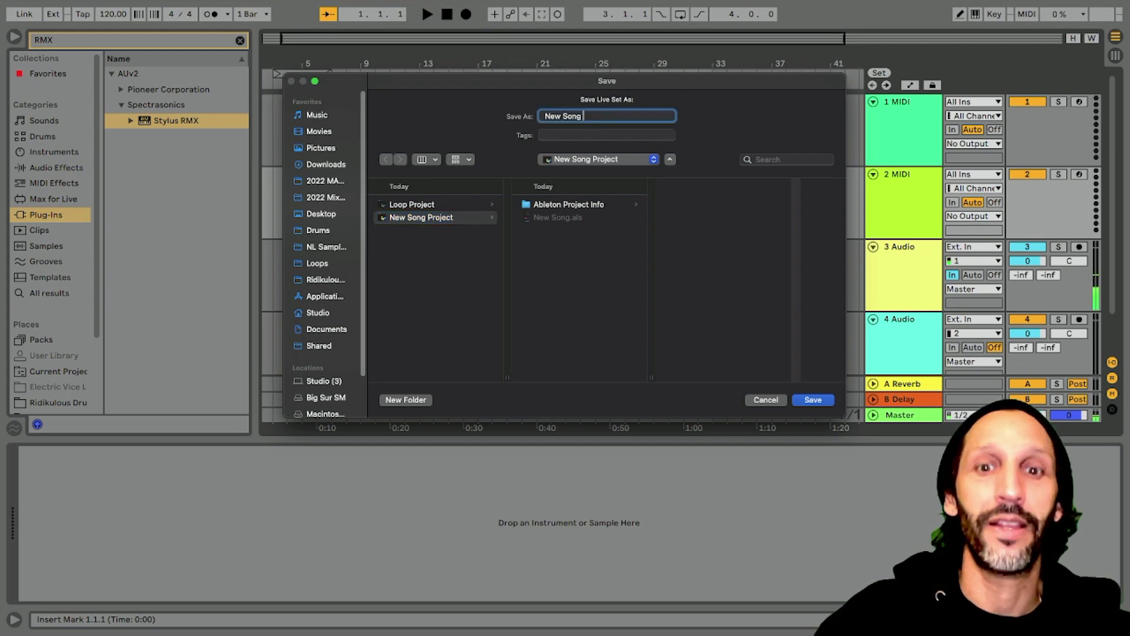
{"action": "type", "text": "v2"}
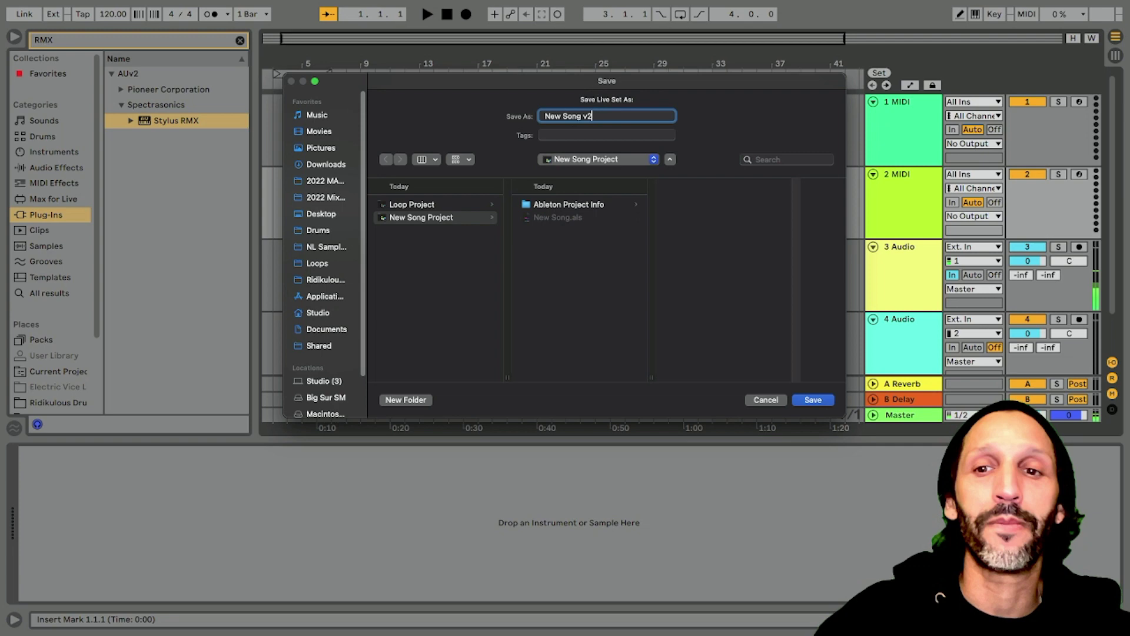
{"action": "key", "text": "Return"}
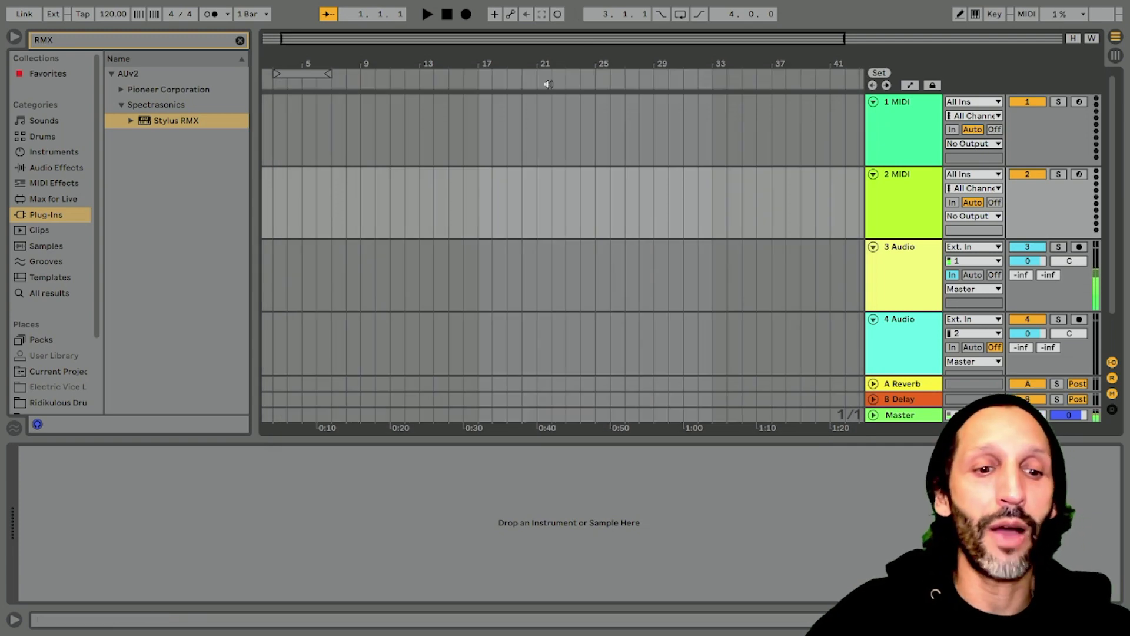
Step: Expand New Song Project in Finder to see New Song v2.als, then return to Live
{"action": "key", "text": "super+Tab"}
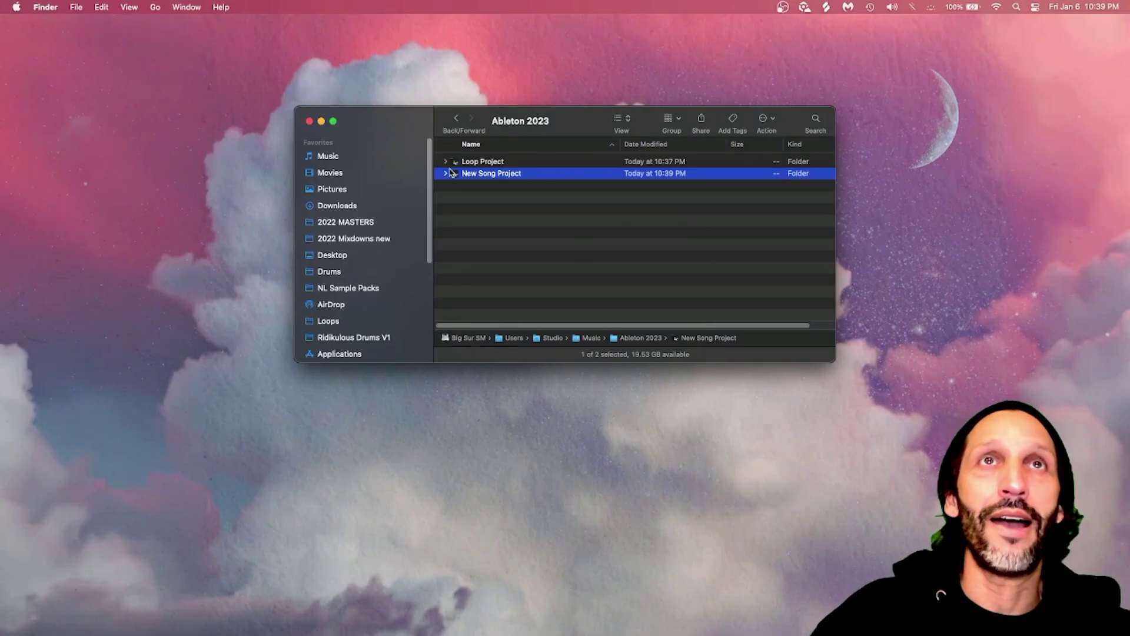
{"action": "left_click", "coordinate": [446, 173]}
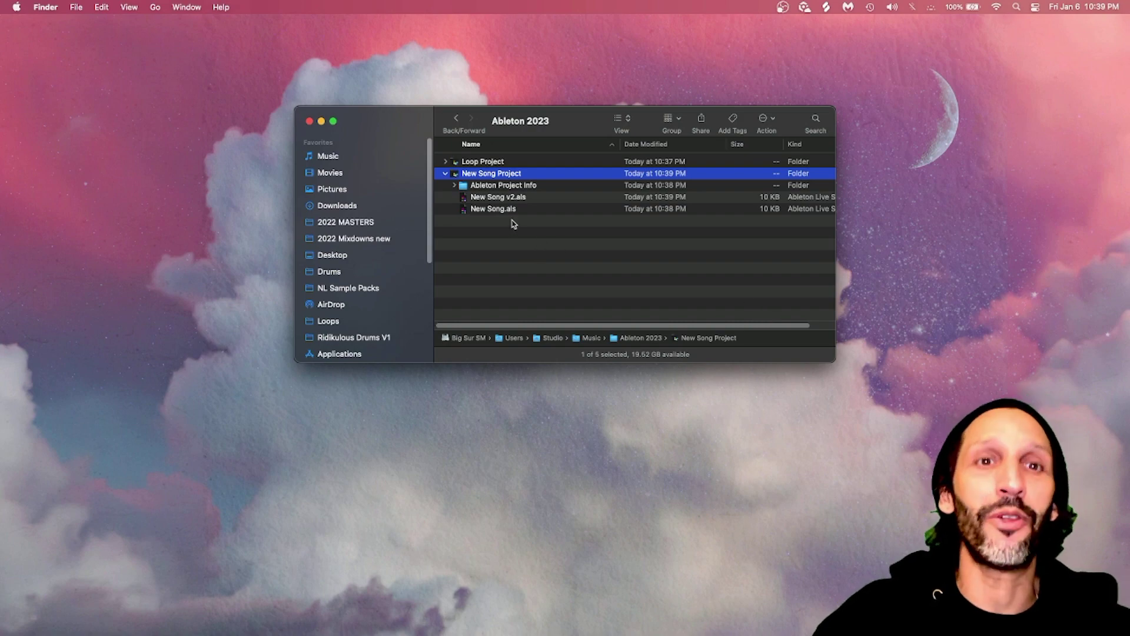
{"action": "key", "text": "super+Tab"}
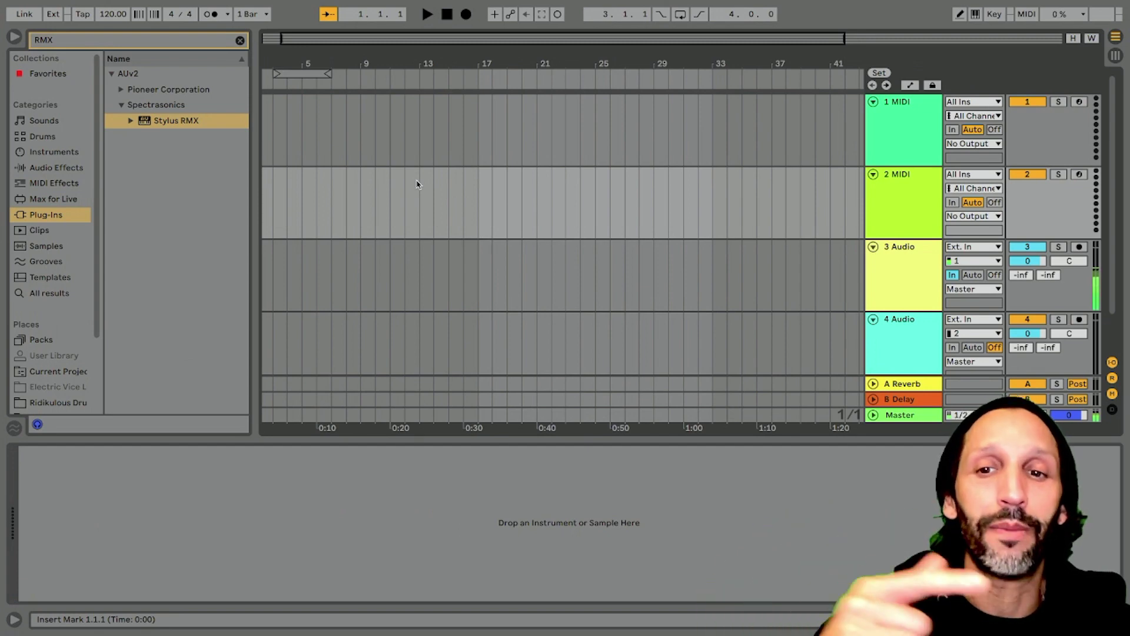
Step: In Finder, look at the 2022 MASTERS and 2022 Mixdowns folders, then open Music
{"action": "key", "text": "super+Tab"}
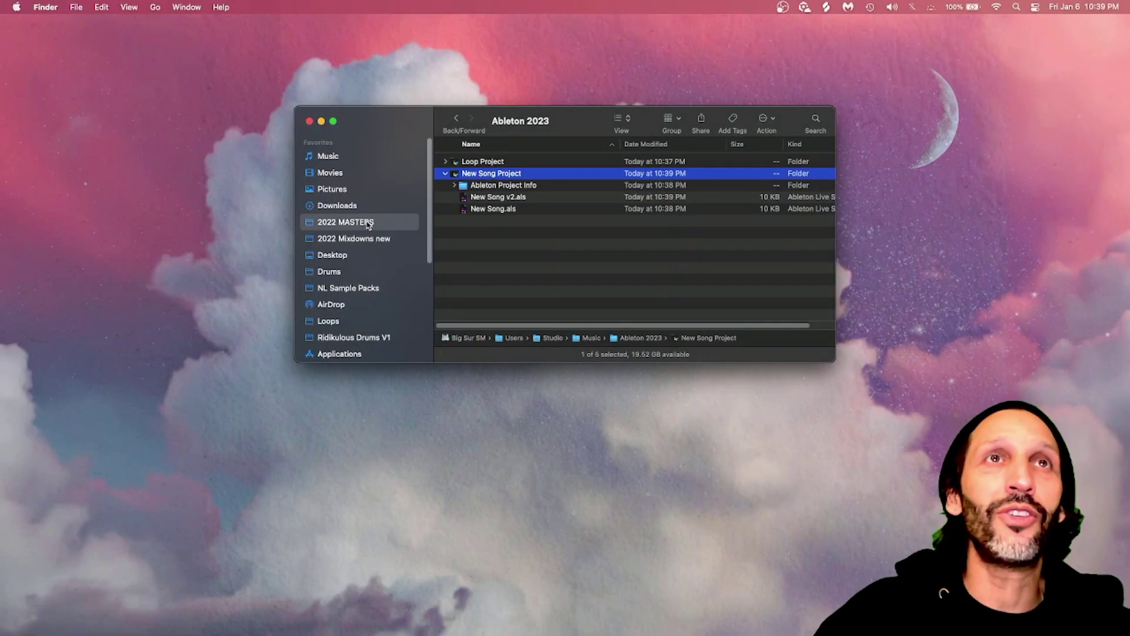
{"action": "left_click", "coordinate": [369, 224]}
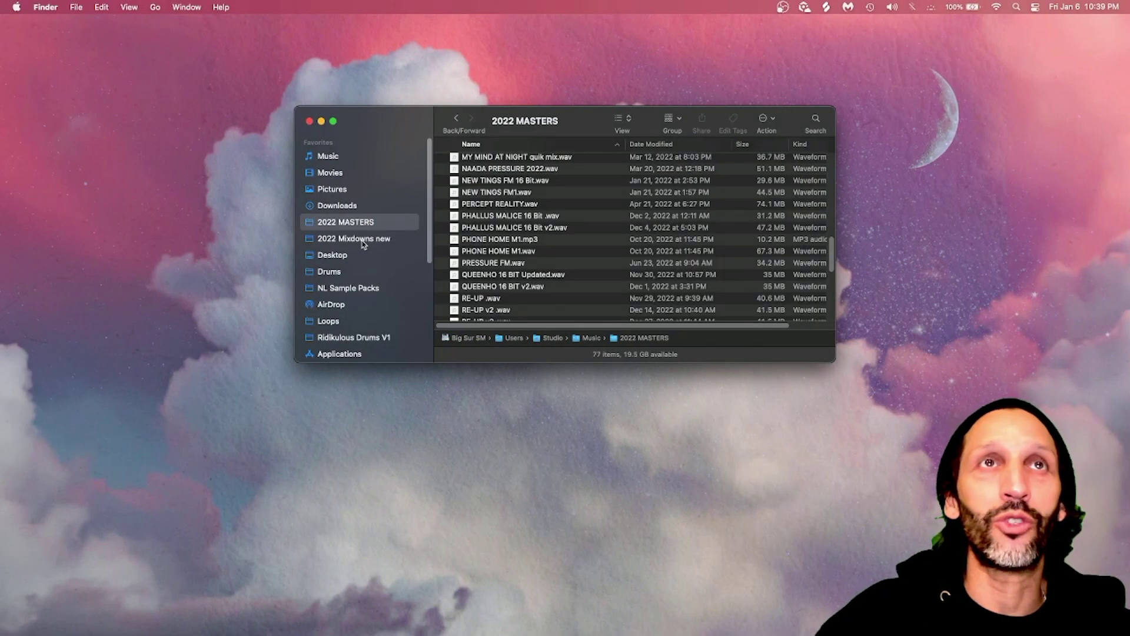
{"action": "left_click", "coordinate": [361, 242]}
{"action": "left_click", "coordinate": [331, 159]}
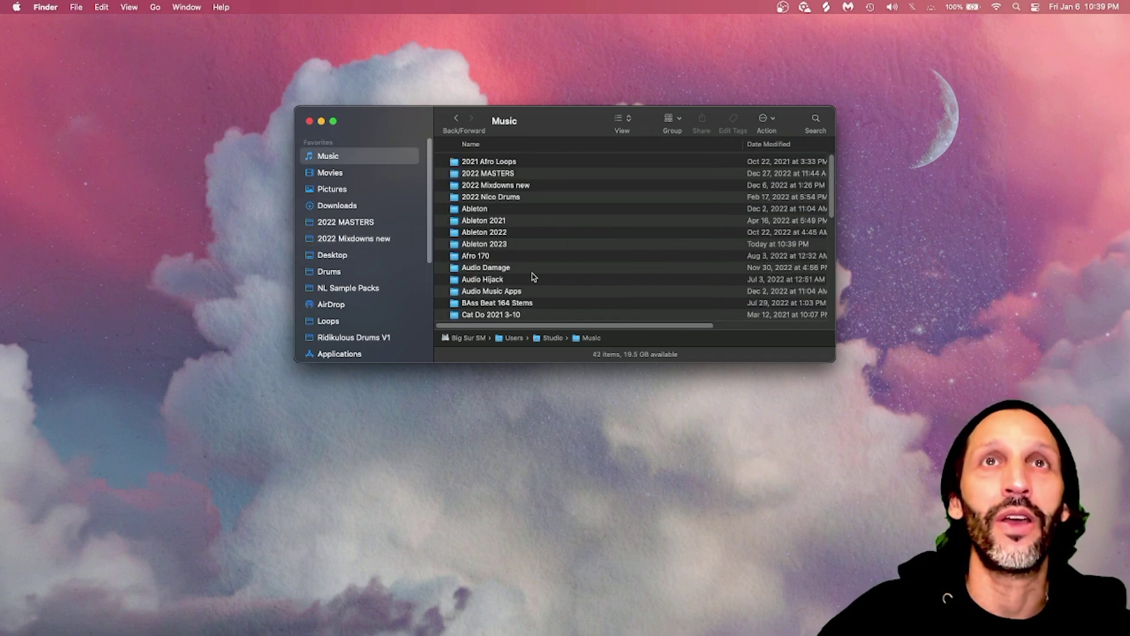
Step: Create a 2023 Mixdowns folder on the desktop and drag it into Music
{"action": "right_click", "coordinate": [525, 425]}
{"action": "left_click", "coordinate": [545, 431]}
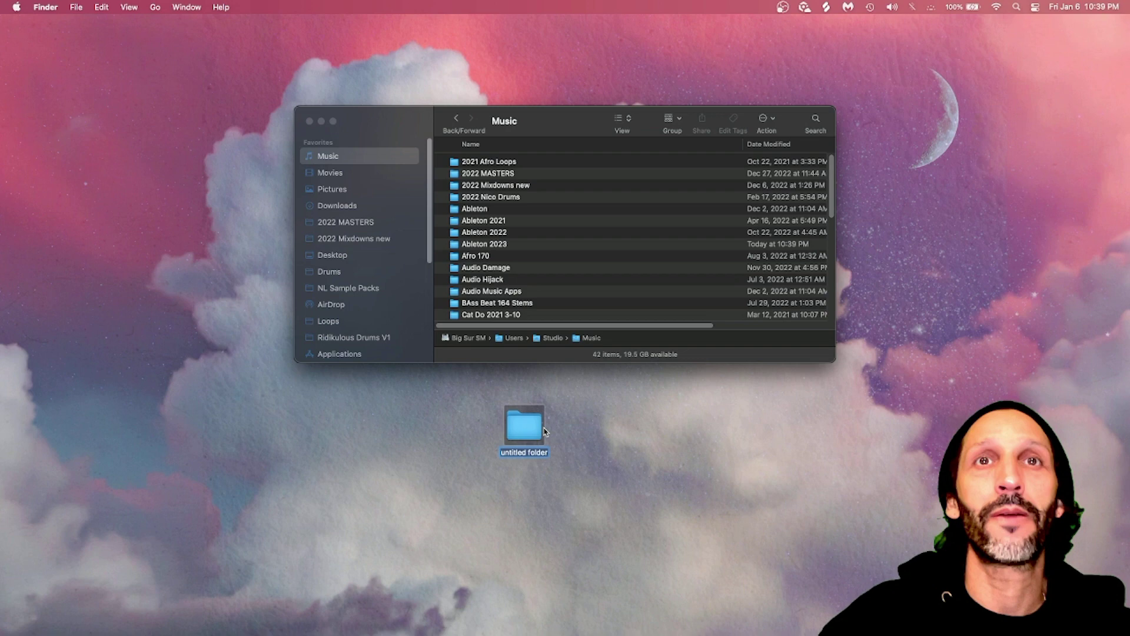
{"action": "type", "text": "2023 Mi"}
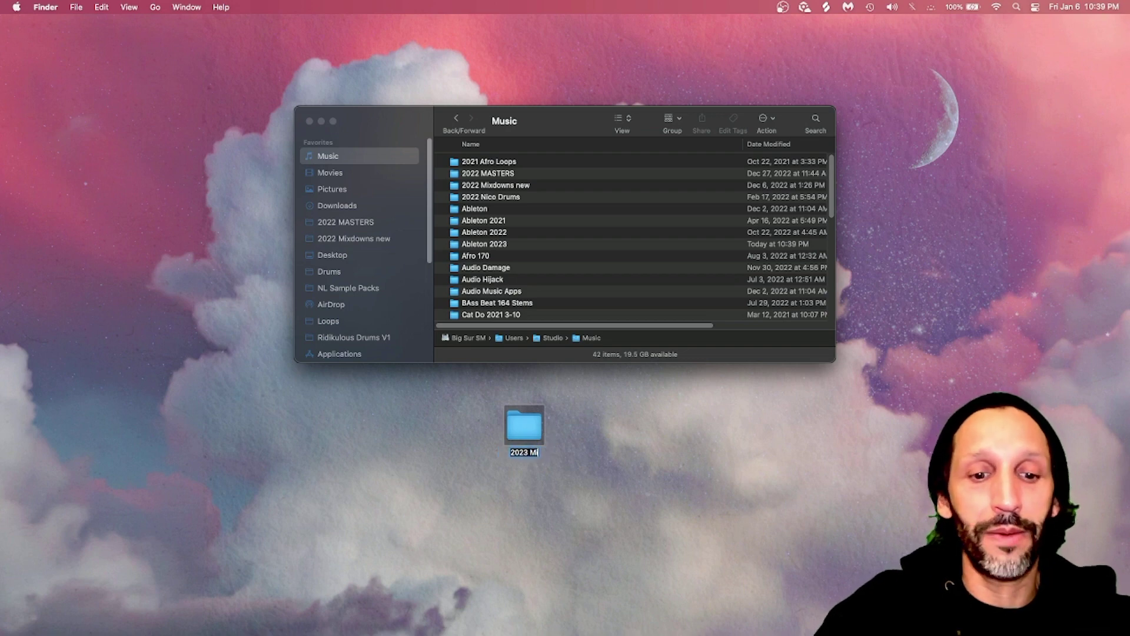
{"action": "type", "text": "xdowns"}
{"action": "key", "text": "Return"}
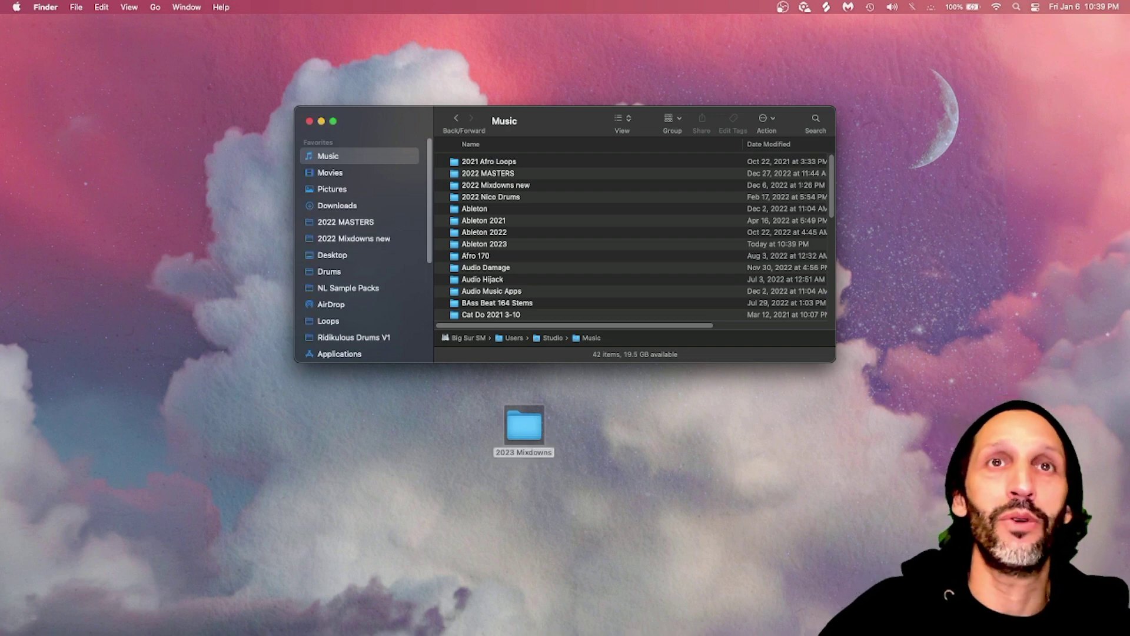
{"action": "left_click_drag", "start_coordinate": [531, 425], "coordinate": [600, 247]}
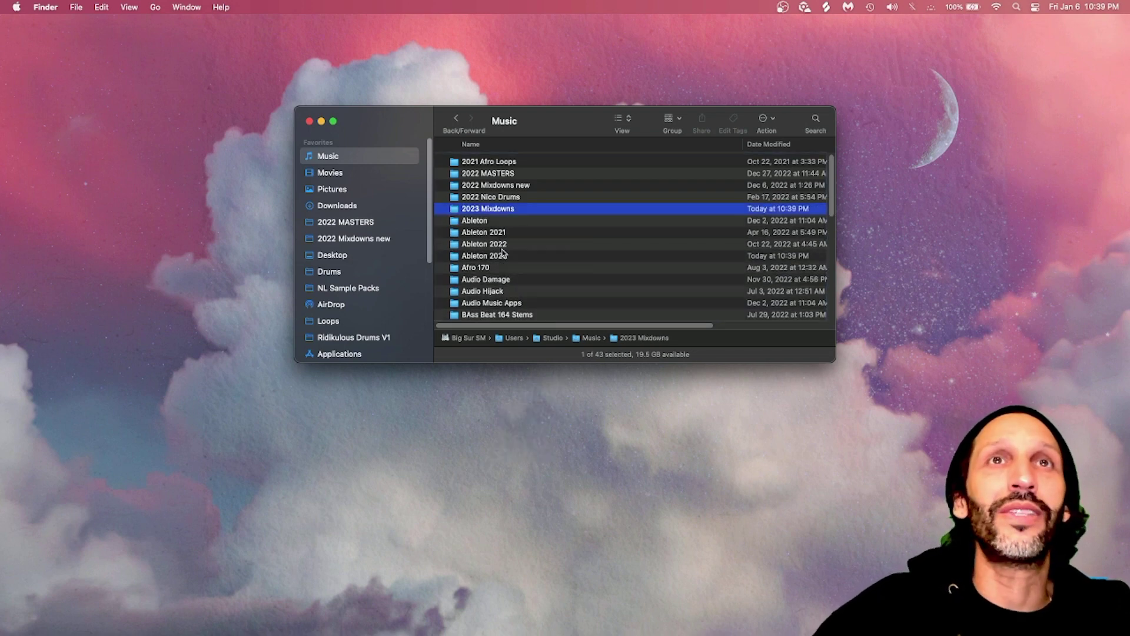
Step: Check the Mixdowns folders, scroll through the 2022 MASTERS files, then return to Ableton Live
{"action": "left_click", "coordinate": [490, 188]}
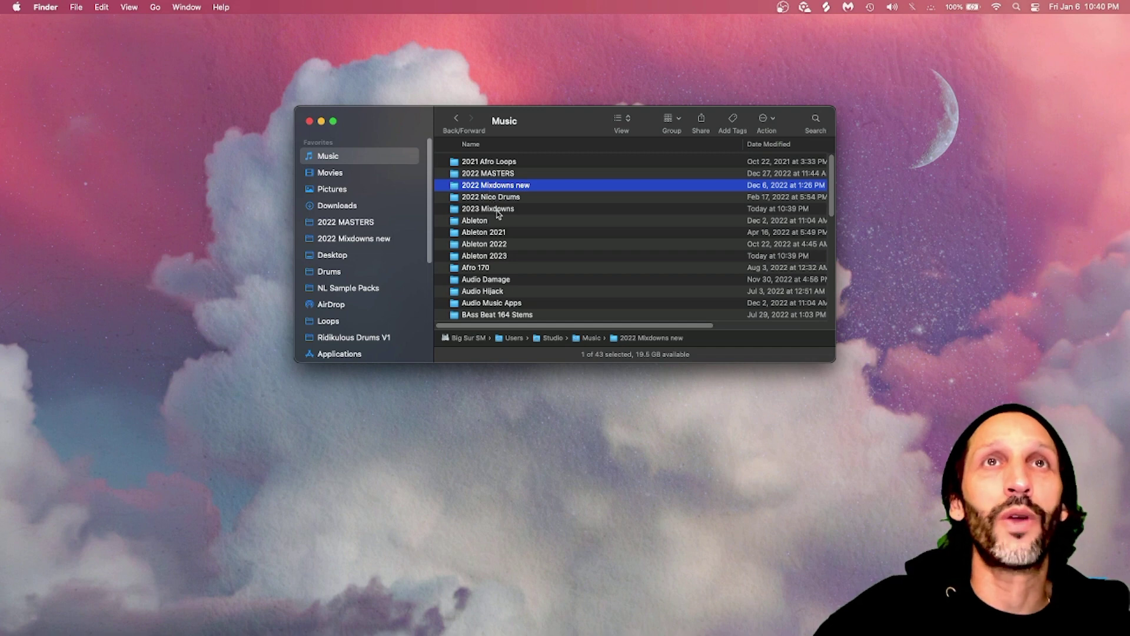
{"action": "left_click", "coordinate": [497, 212]}
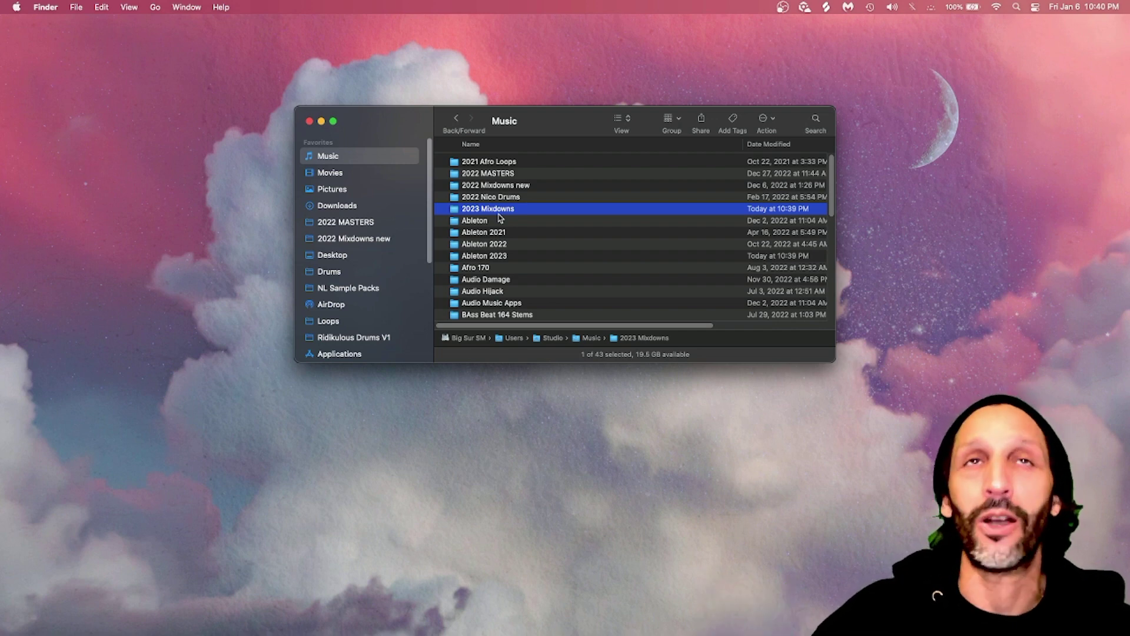
{"action": "left_click", "coordinate": [469, 174]}
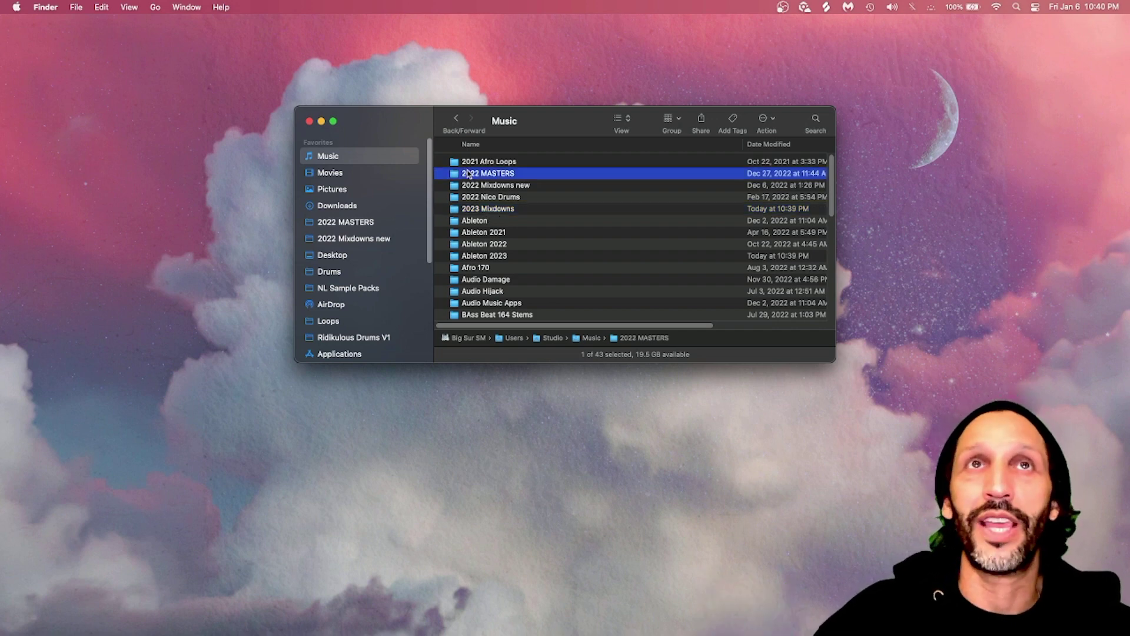
{"action": "double_click", "coordinate": [468, 173]}
{"action": "scroll", "coordinate": [481, 218], "scroll_direction": "up", "scroll_amount": 10}
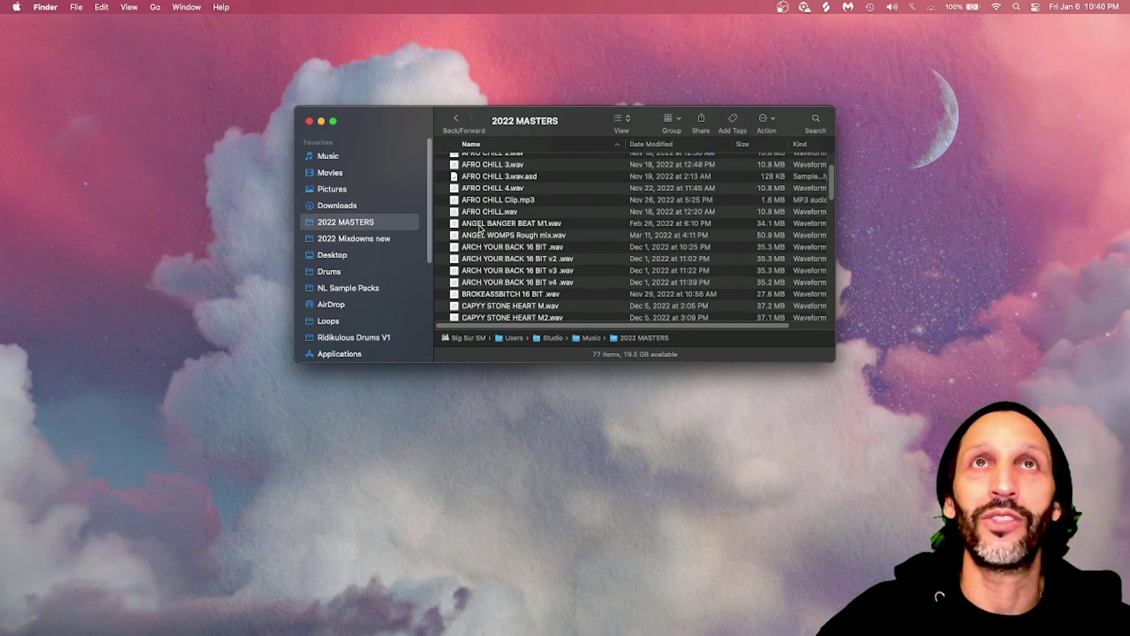
{"action": "scroll", "coordinate": [479, 228], "scroll_direction": "down", "scroll_amount": 20}
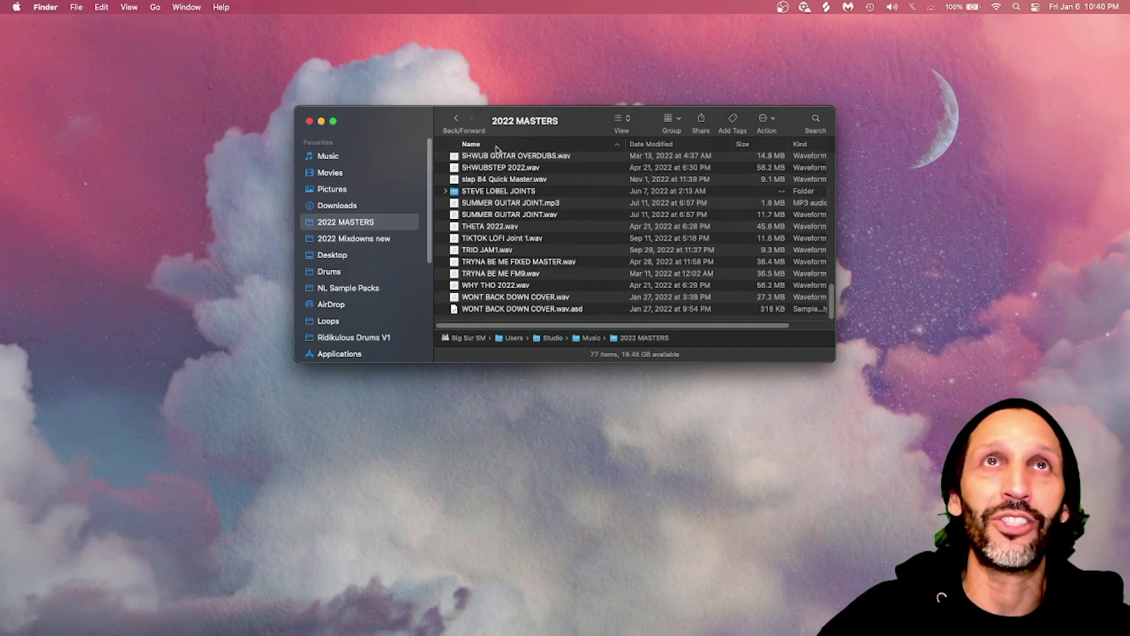
{"action": "left_click", "coordinate": [457, 117]}
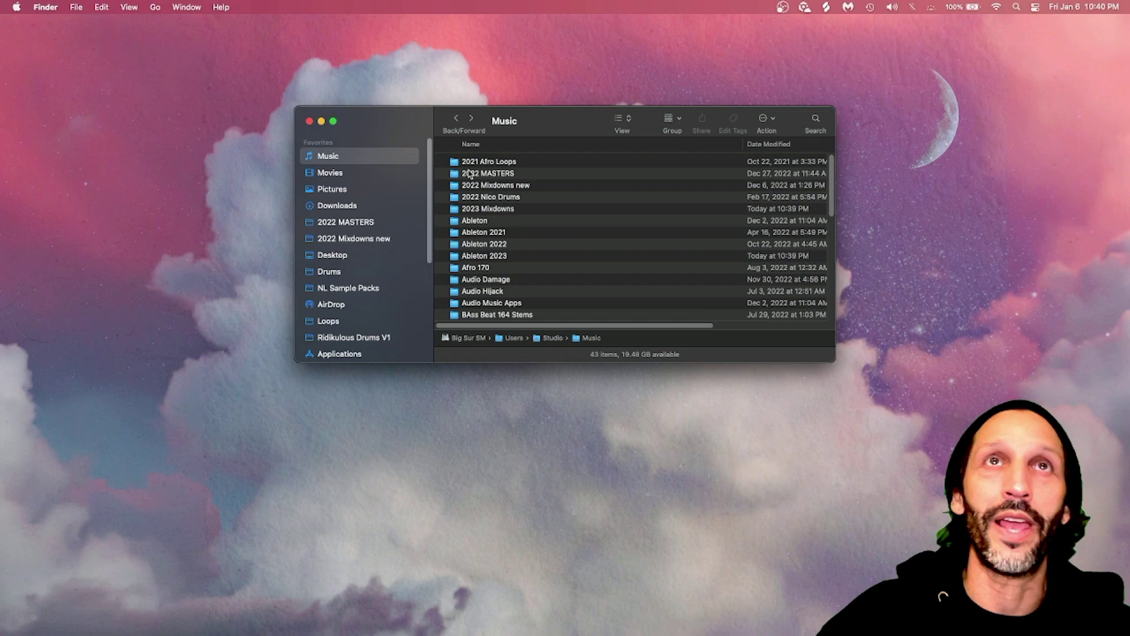
{"action": "double_click", "coordinate": [469, 174]}
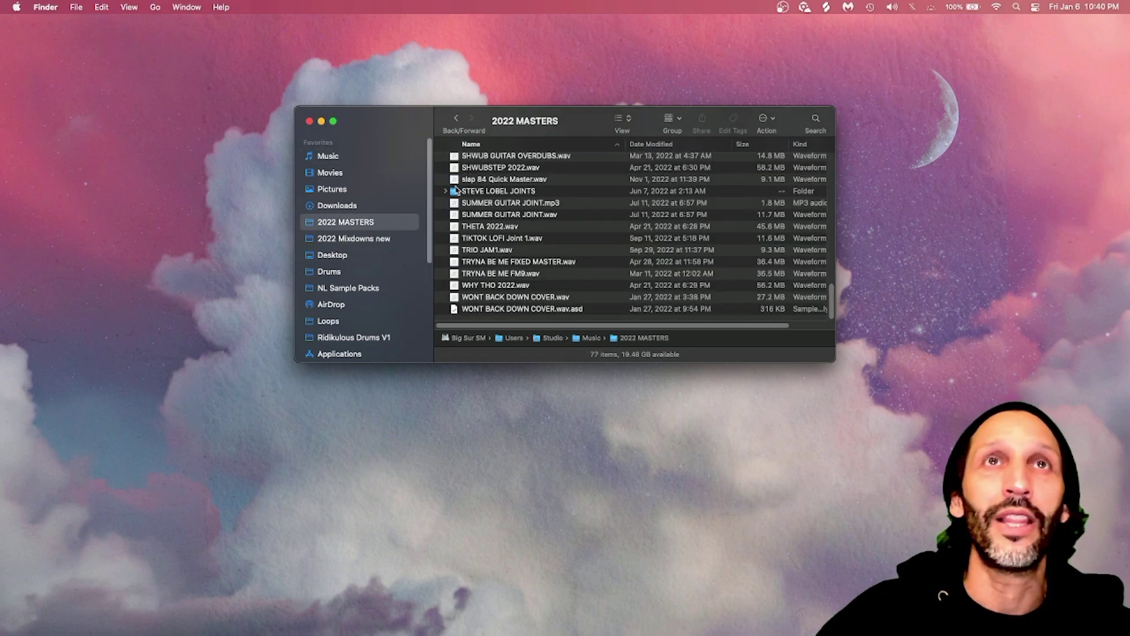
{"action": "scroll", "coordinate": [466, 223], "scroll_direction": "up", "scroll_amount": 10}
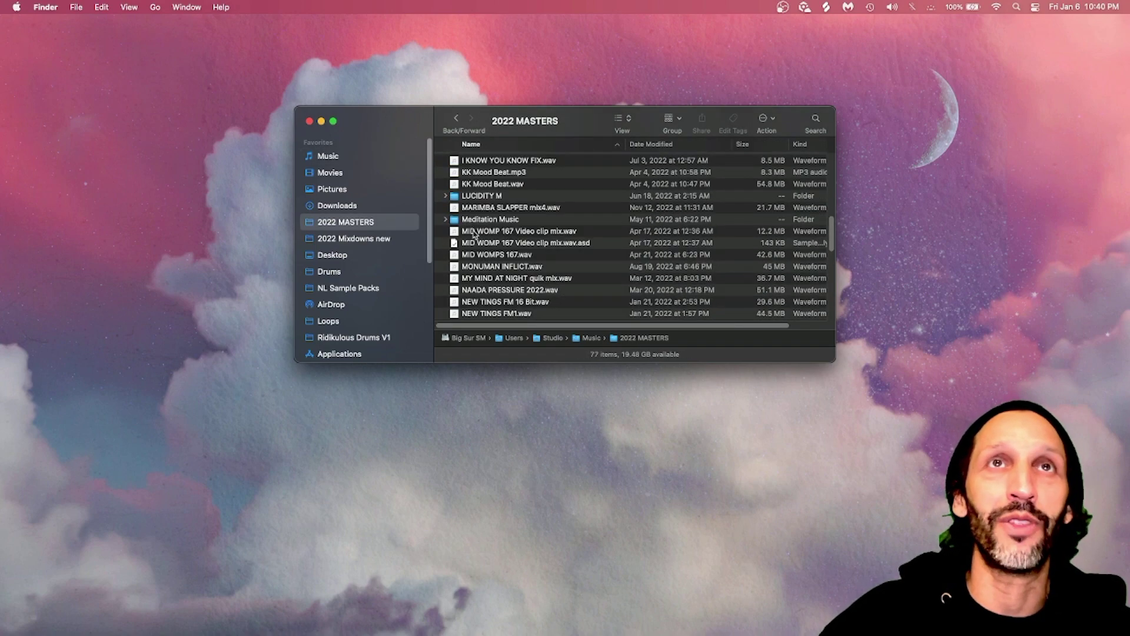
{"action": "scroll", "coordinate": [475, 235], "scroll_direction": "down", "scroll_amount": 10}
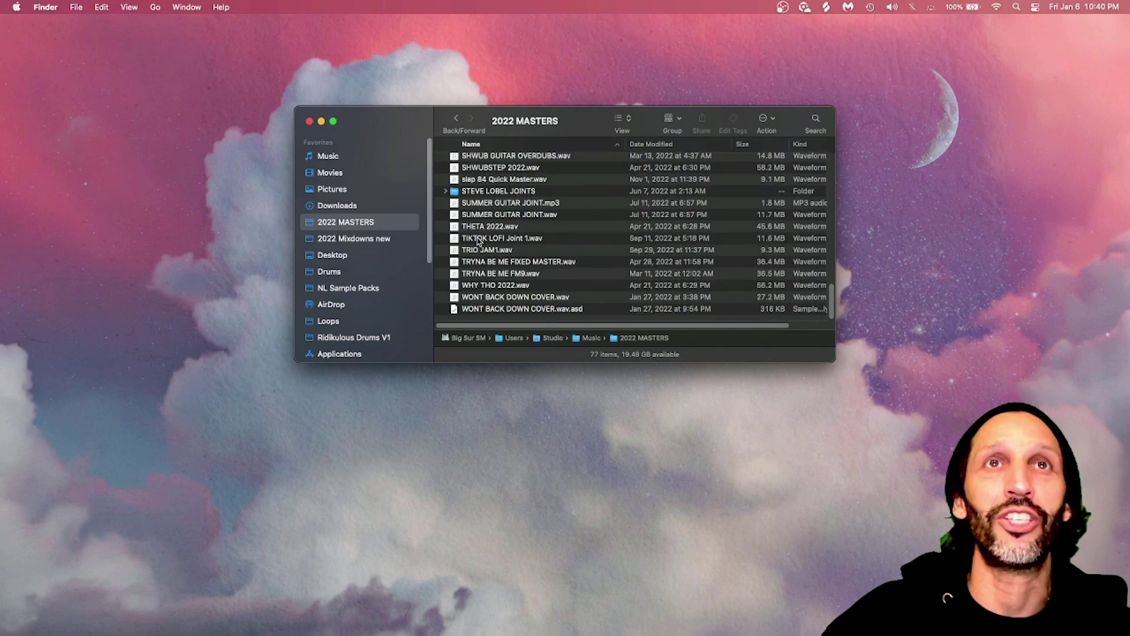
{"action": "scroll", "coordinate": [478, 241], "scroll_direction": "up", "scroll_amount": 20}
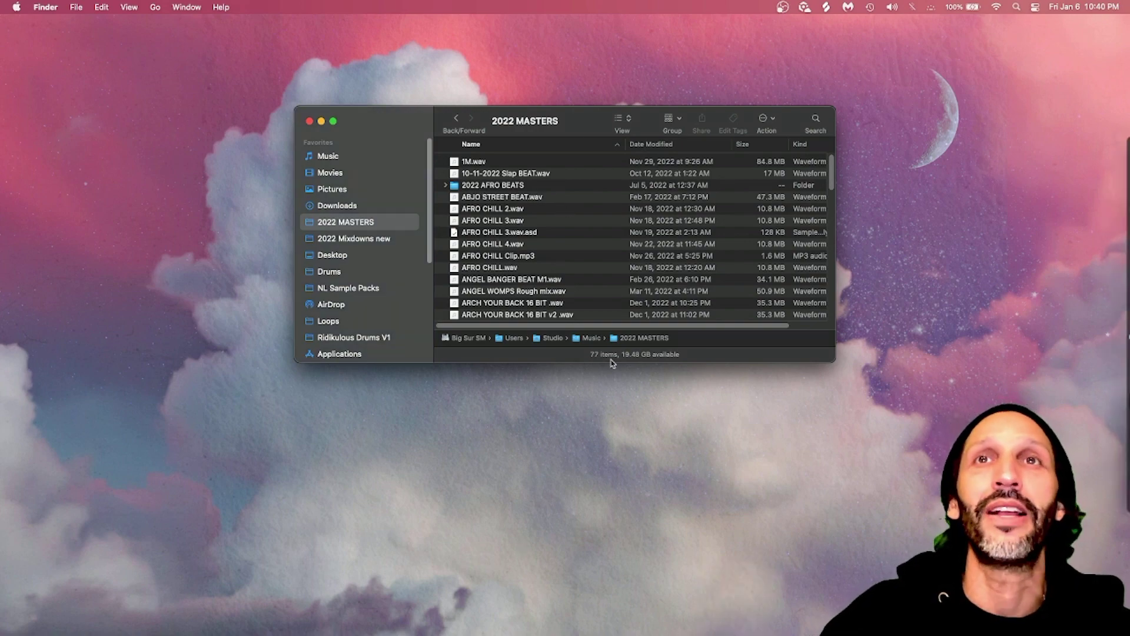
{"action": "key", "text": "ctrl+Right"}
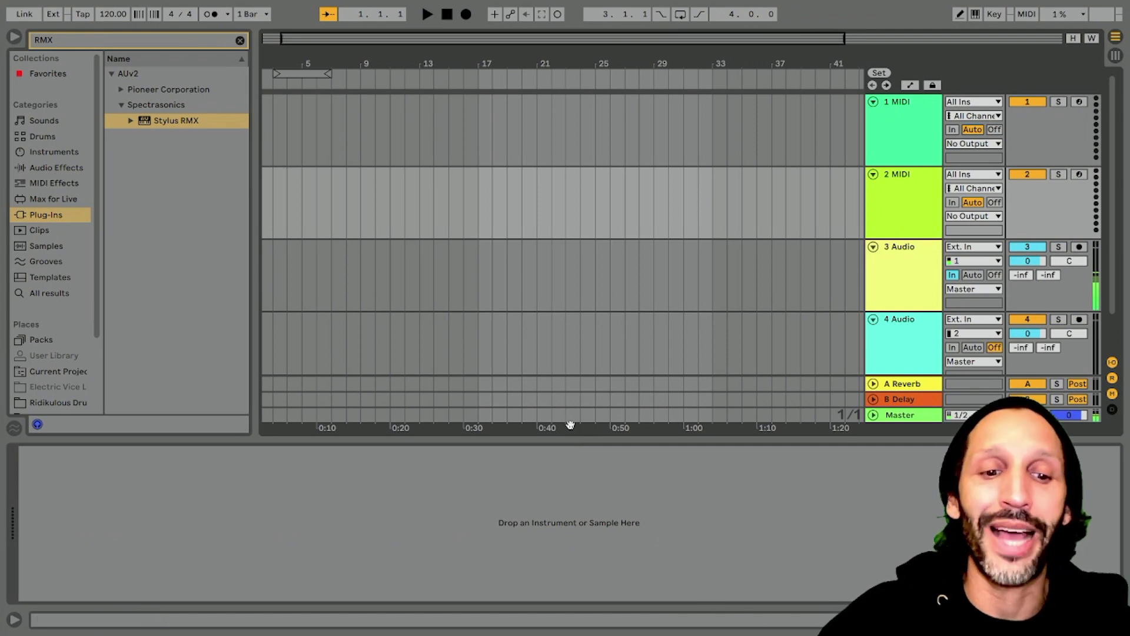
Step: Bring Finder forward from Live, showing the 2022 MASTERS folder
{"action": "key", "text": "super+Tab"}
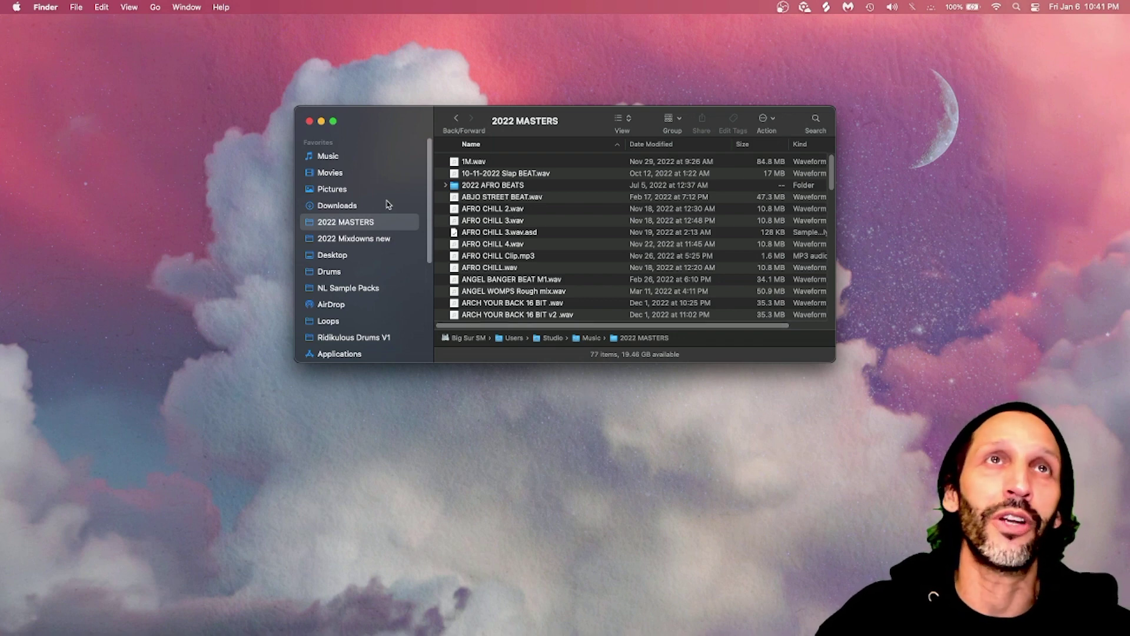
Step: In Finder, go from Music into Ableton 2023 and collapse the New Song Project folder
{"action": "left_click", "coordinate": [346, 157]}
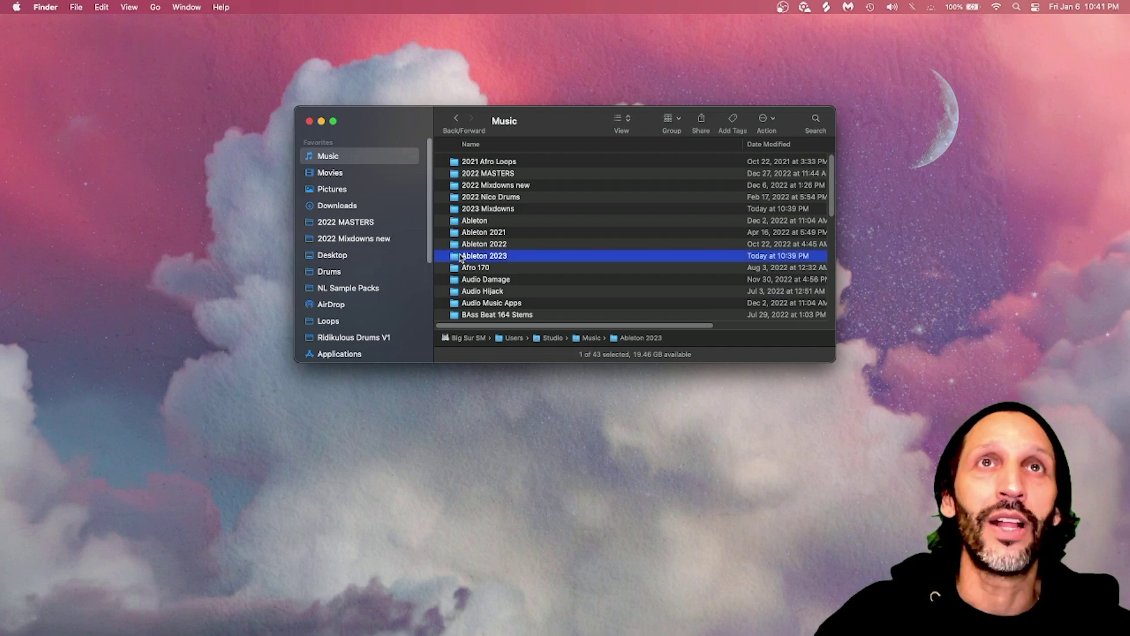
{"action": "double_click", "coordinate": [461, 257]}
{"action": "left_click", "coordinate": [445, 175]}
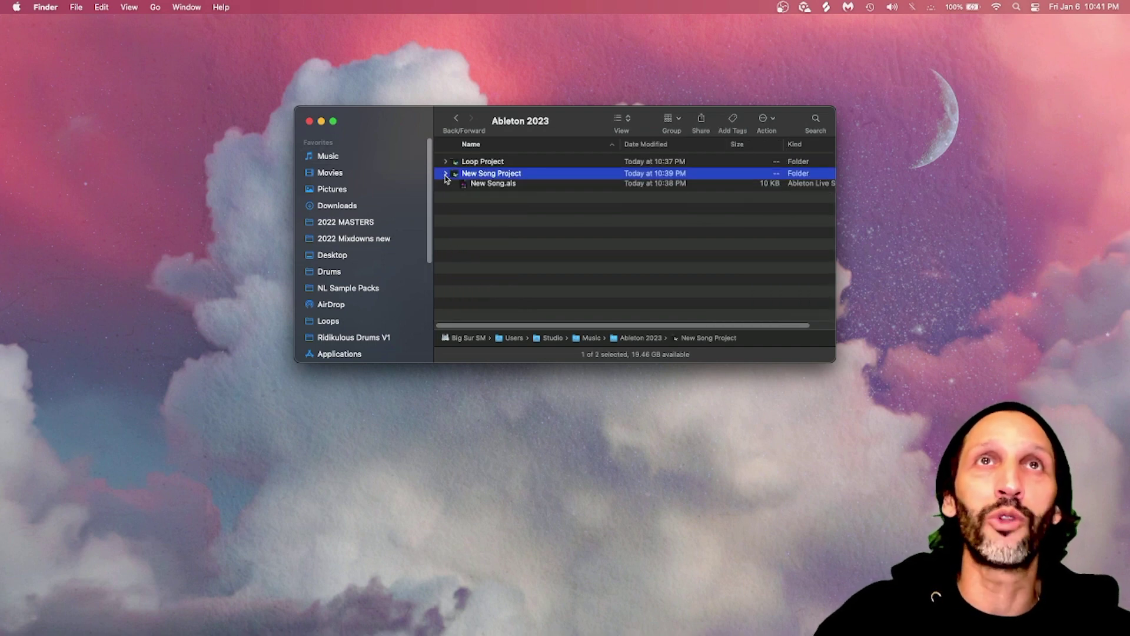